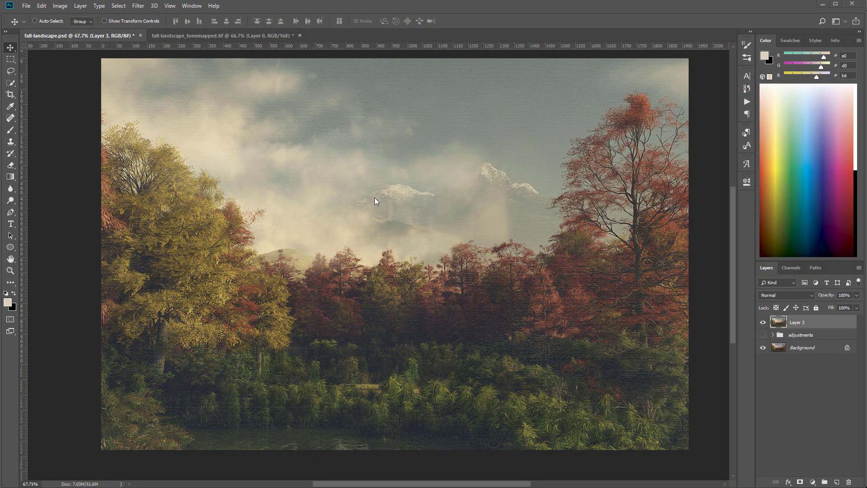
Step: Hide and then re-show the textured overlay Layer 3 in Photoshop to compare the landscape
click(762, 323)
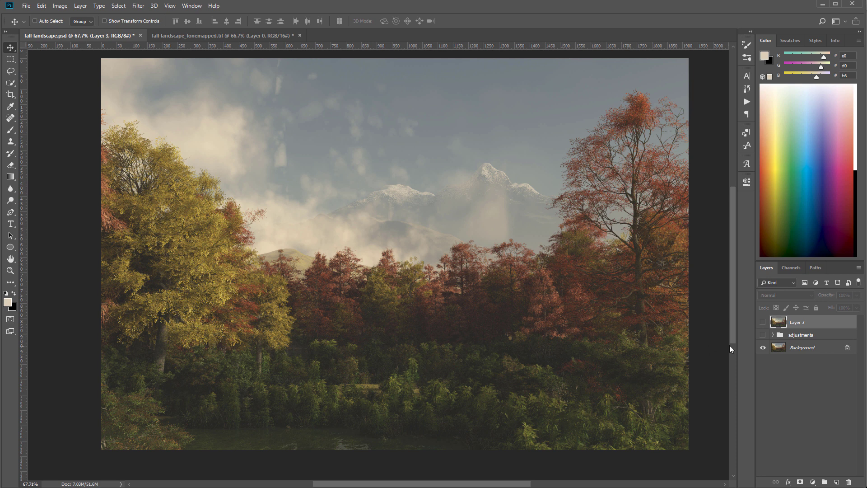
click(763, 322)
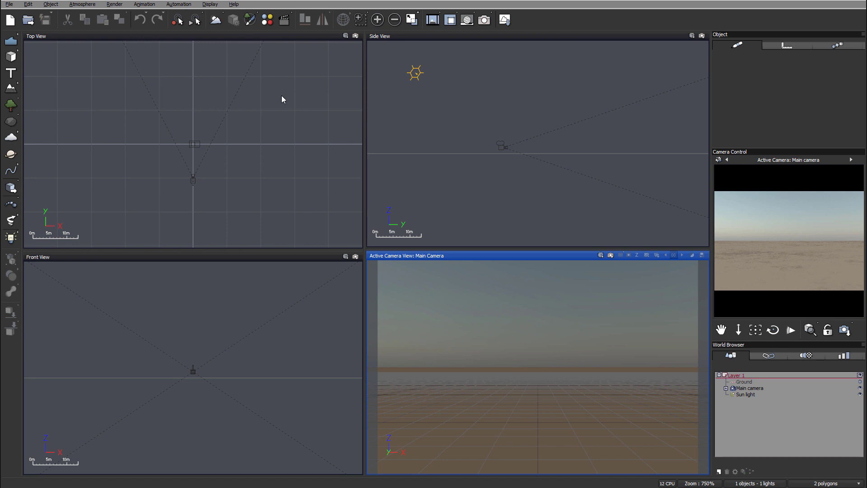
Step: Pan and zoom the Top View to recentre the orthographic views on the camera
right_drag(263, 95, 264, 116)
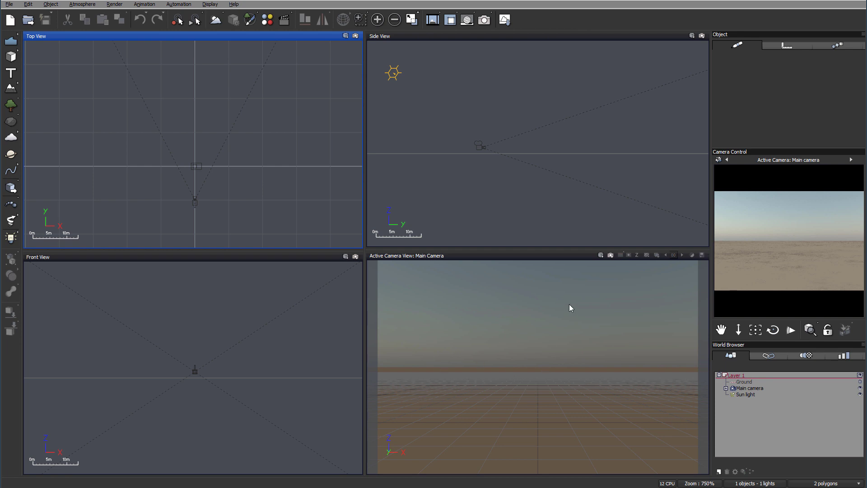
right_drag(251, 105, 270, 171)
scroll(270, 170, down, 4)
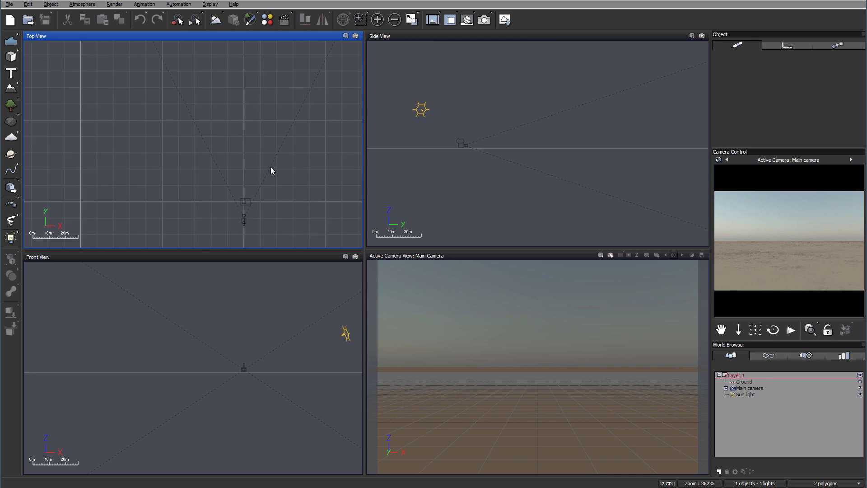
right_drag(279, 139, 266, 141)
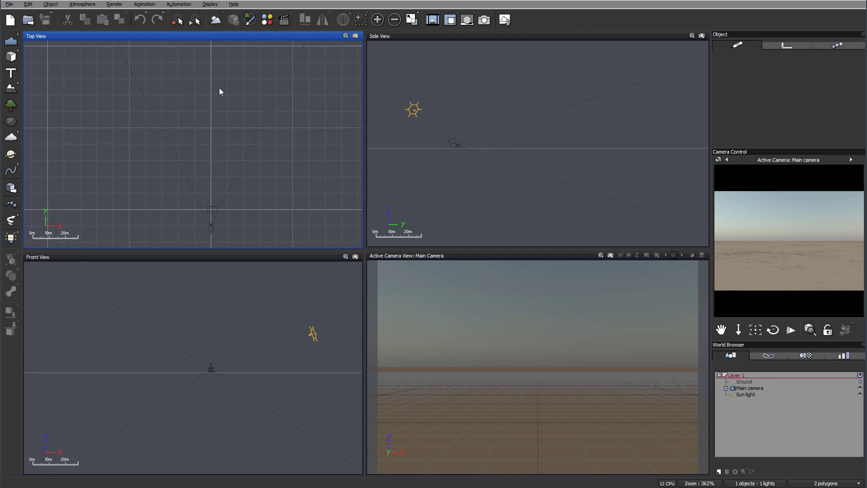
right_drag(219, 89, 229, 148)
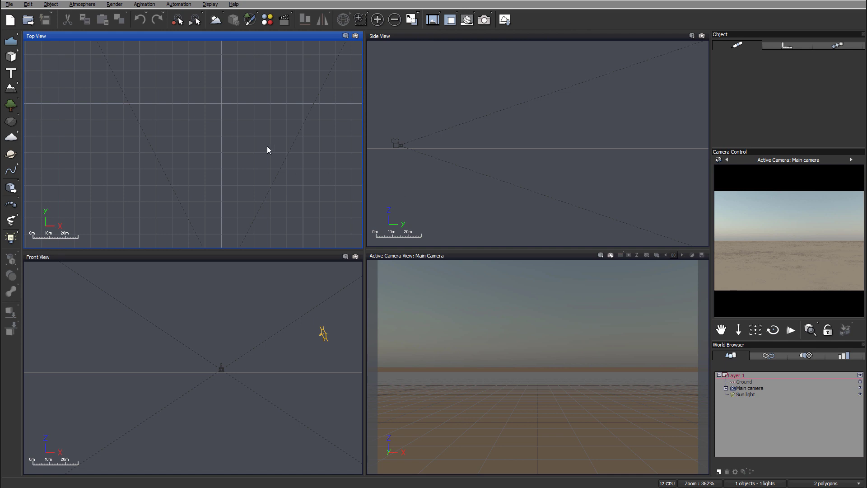
Step: Add a terrain and bring it fully into view in the Top and Front views
click(11, 88)
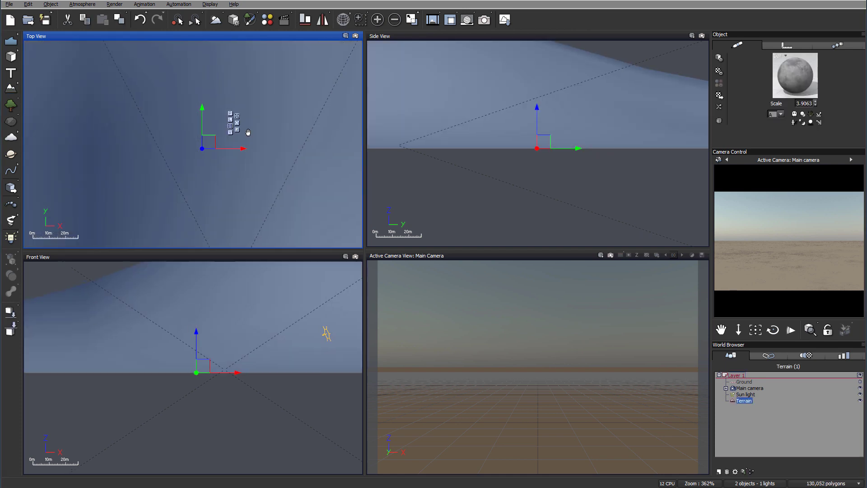
scroll(247, 162, down, 7)
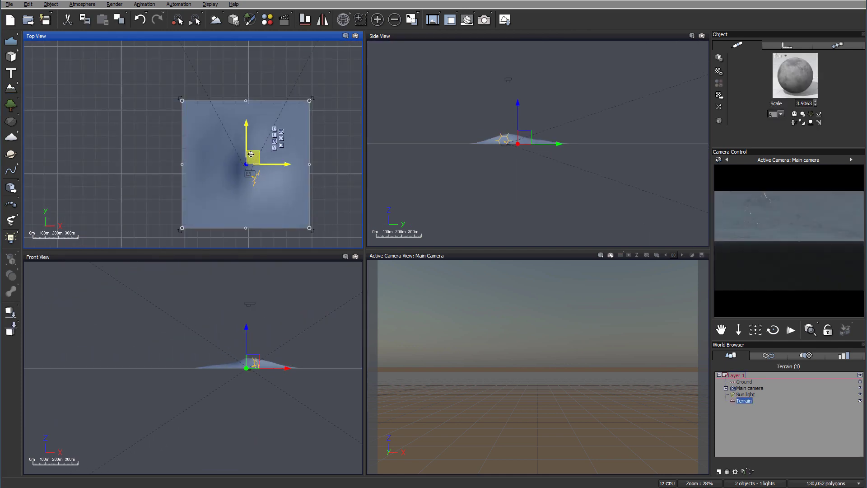
drag(251, 160, 224, 61)
right_drag(256, 141, 225, 213)
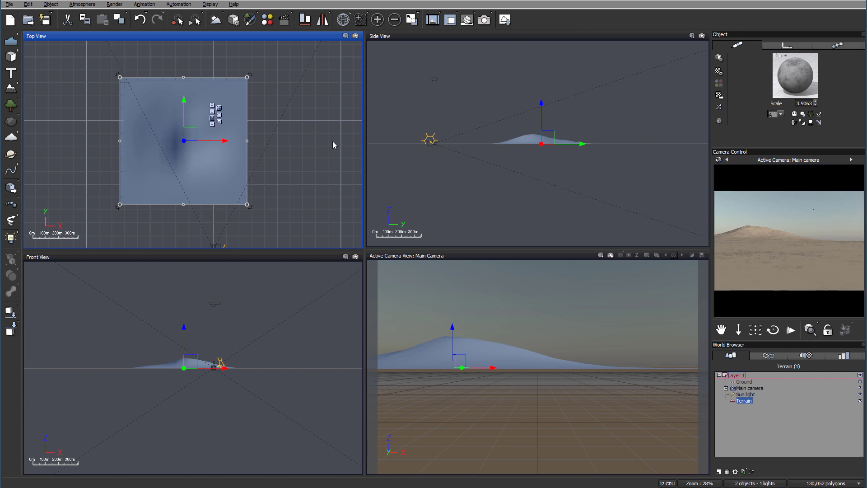
right_drag(329, 146, 253, 139)
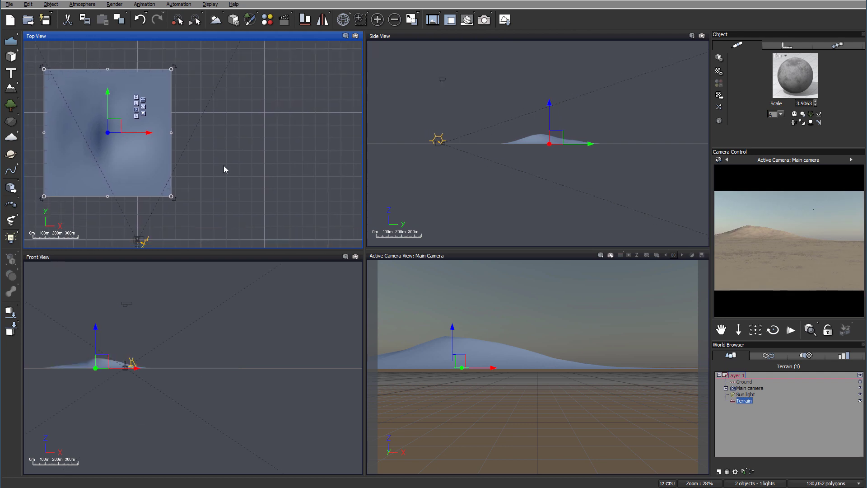
right_drag(185, 195, 272, 157)
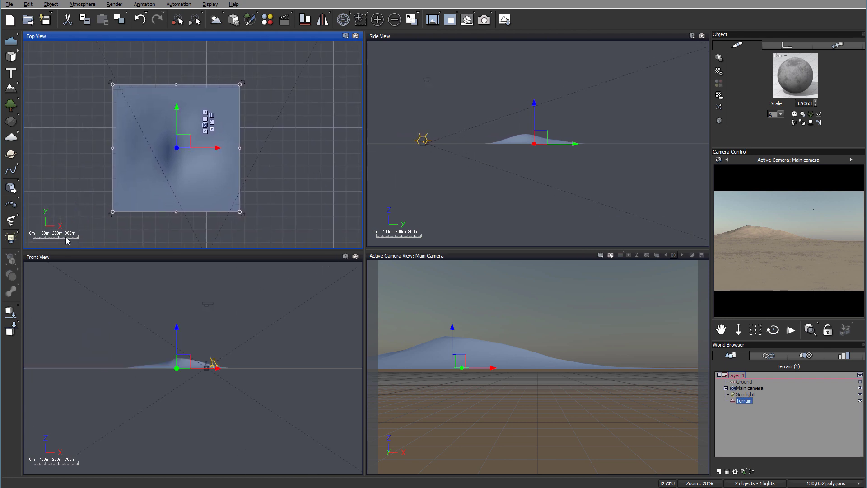
scroll(246, 203, down, 2)
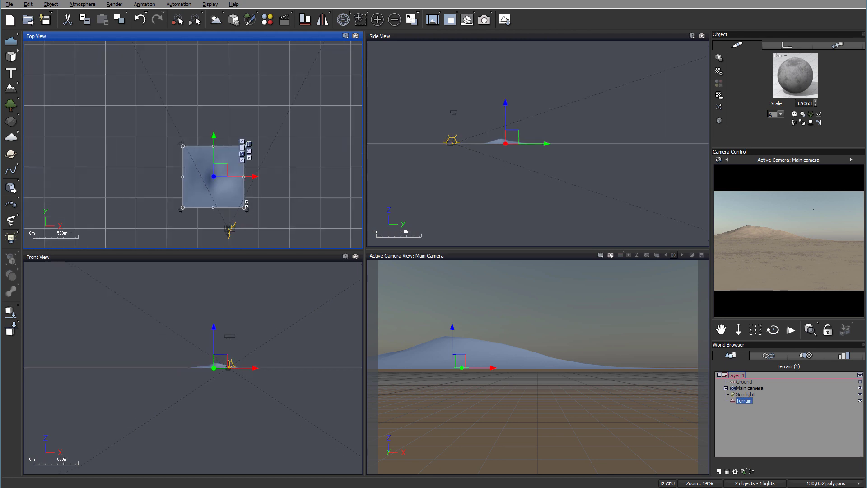
right_drag(301, 190, 198, 174)
Step: Push the terrain farther back along the Y axis in Side View, behind the camera's horizon
right_drag(547, 163, 431, 252)
drag(447, 235, 486, 236)
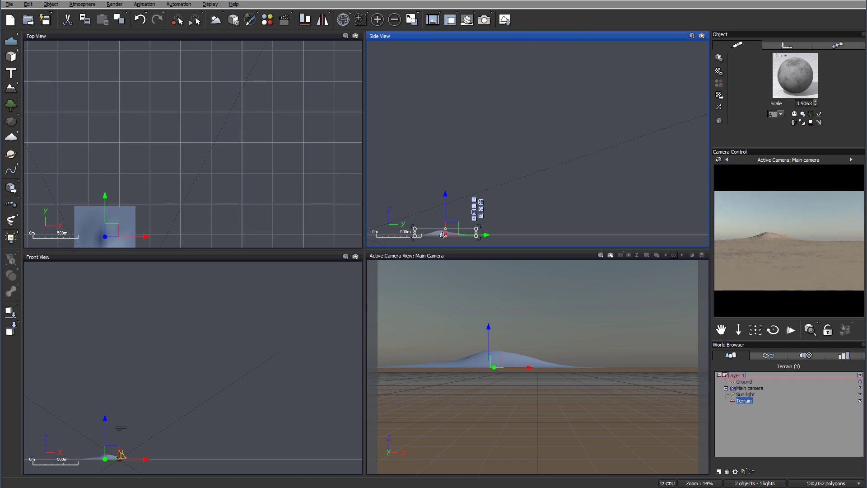
scroll(491, 225, down, 1)
scroll(490, 221, down, 1)
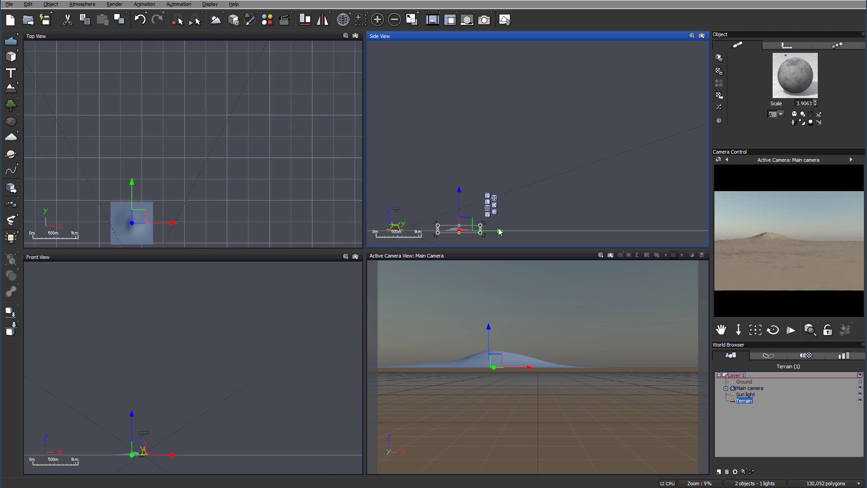
drag(482, 233, 498, 232)
right_drag(631, 188, 610, 193)
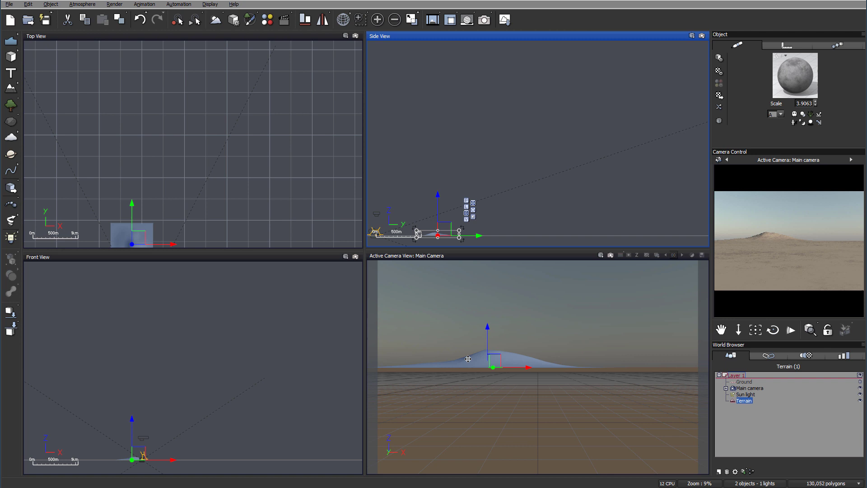
Step: Recentre the views and nudge the terrain into place in front of the camera
right_drag(182, 191, 270, 94)
scroll(240, 157, down, 2)
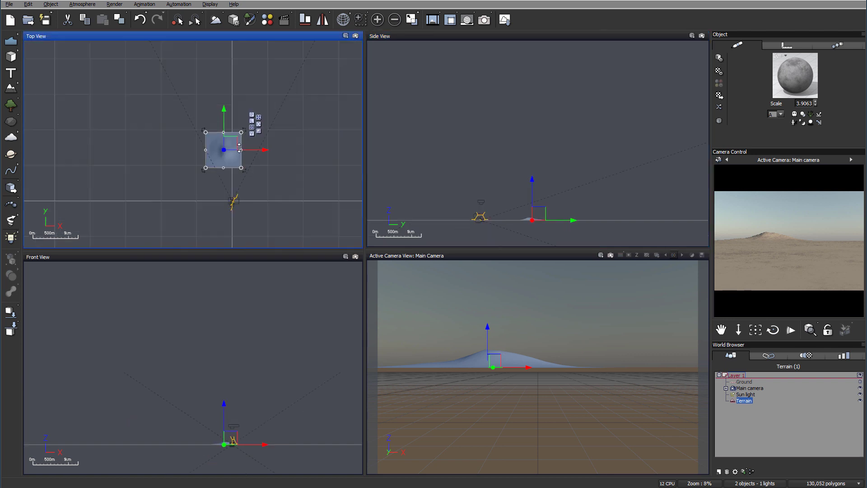
scroll(240, 160, up, 6)
right_drag(280, 205, 295, 167)
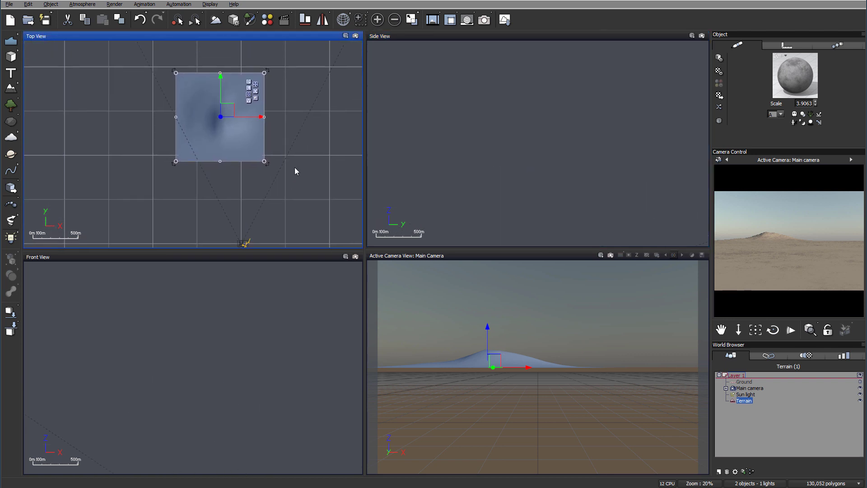
right_drag(474, 224, 538, 135)
right_drag(248, 122, 230, 210)
drag(210, 127, 203, 121)
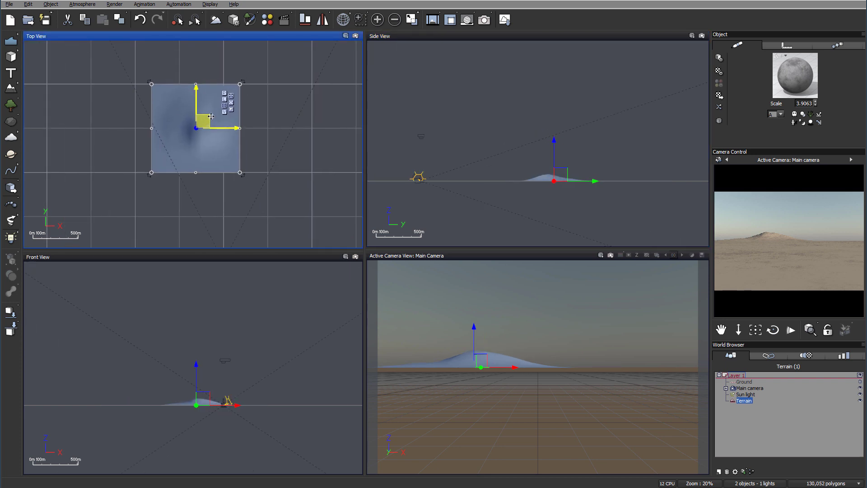
Step: Inspect the terrain's X, Y, Z position and size values in the Object panel
click(786, 46)
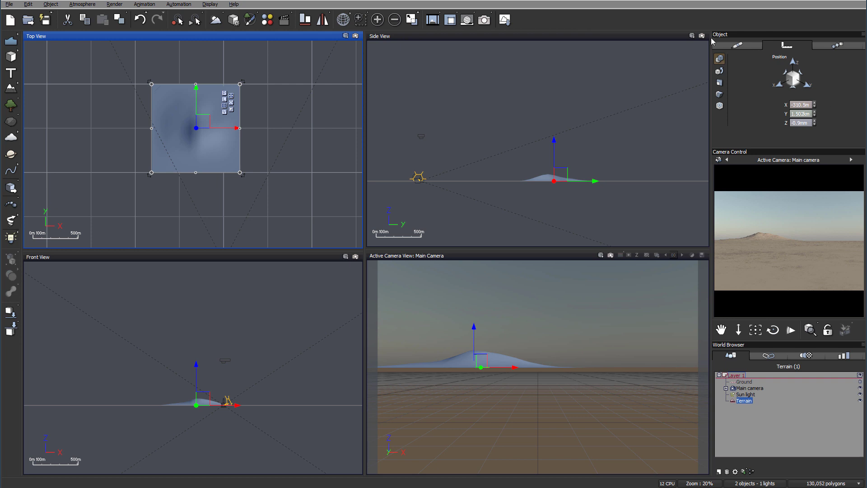
click(804, 114)
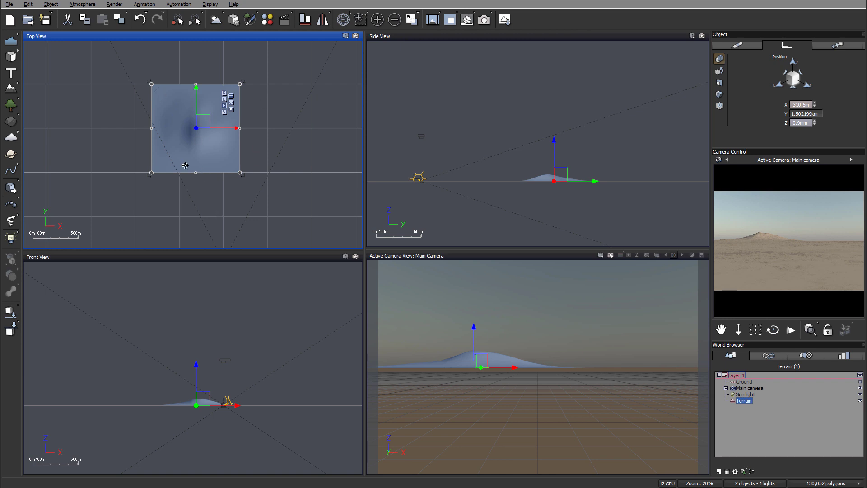
click(719, 85)
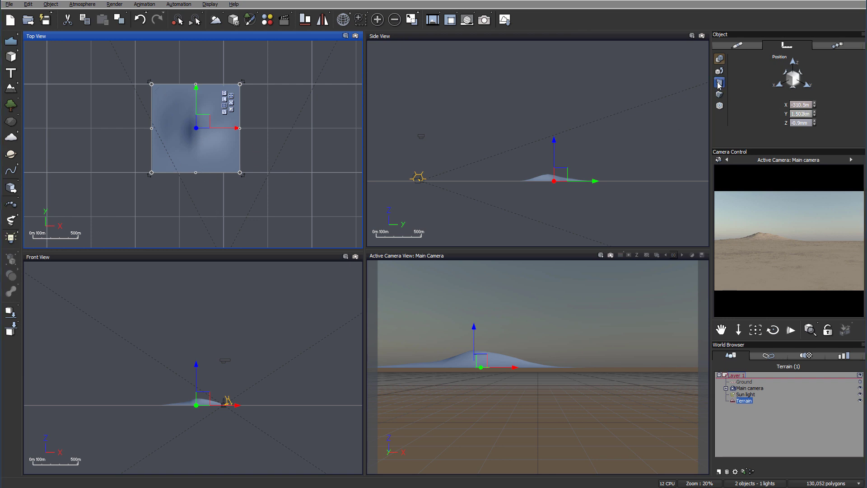
click(720, 84)
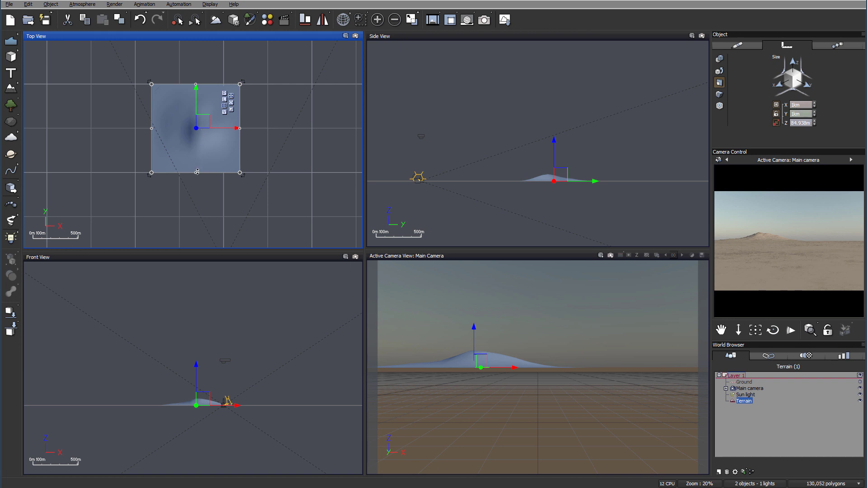
Step: Compare terrain and camera in Top View, then select the terrain's Y position value for editing
right_drag(289, 188, 299, 126)
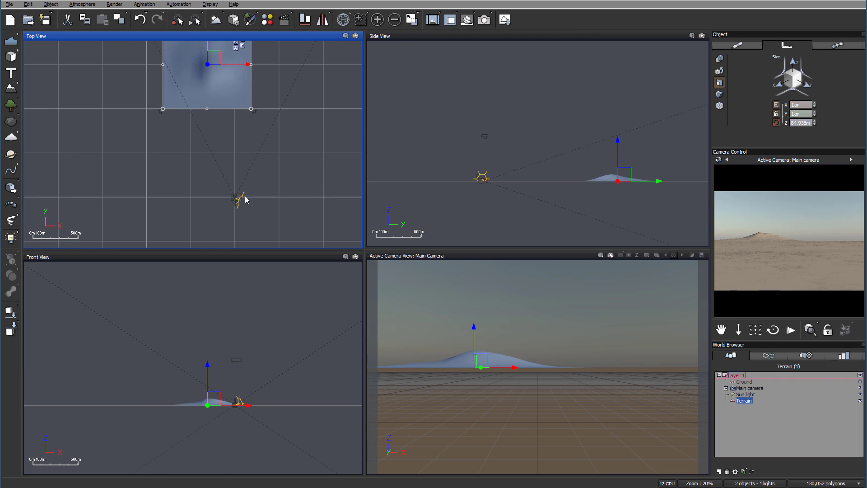
right_drag(224, 103, 235, 135)
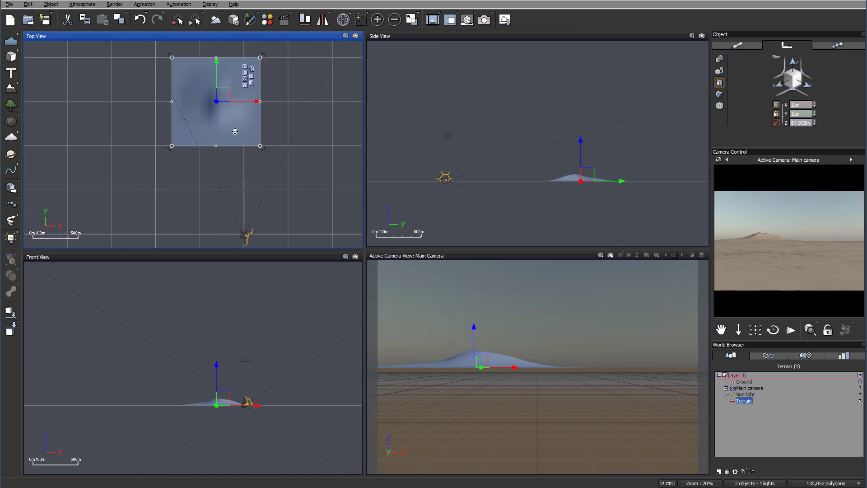
click(721, 60)
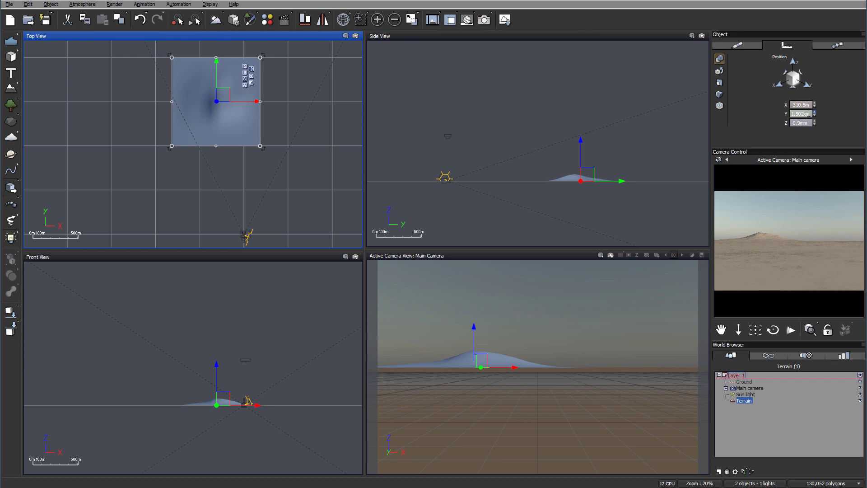
double_click(805, 114)
click(805, 113)
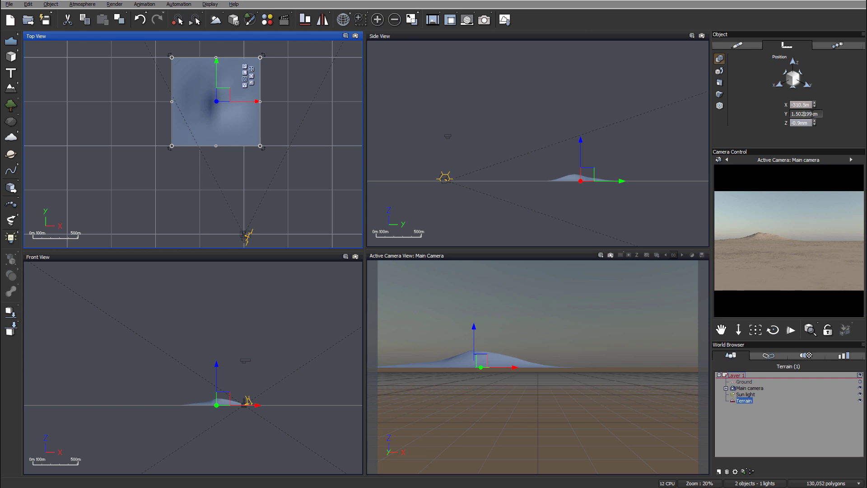
drag(808, 113, 726, 109)
text(2)
key(Return)
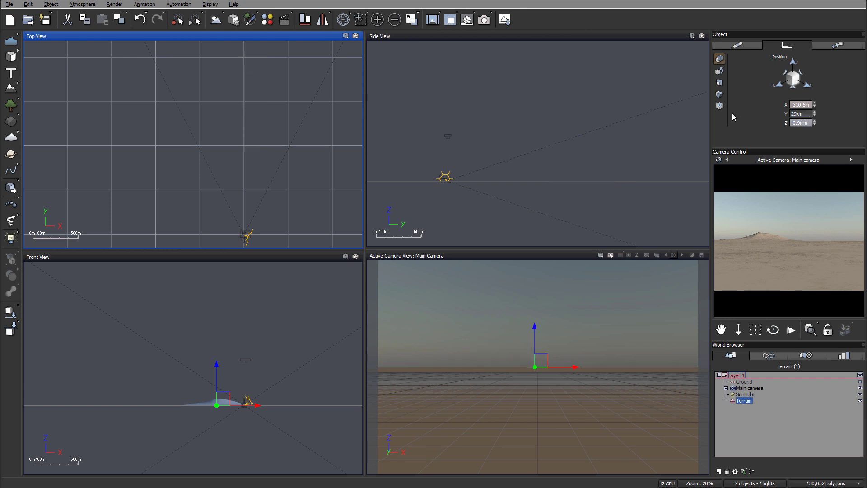
key(Delete)
key(Return)
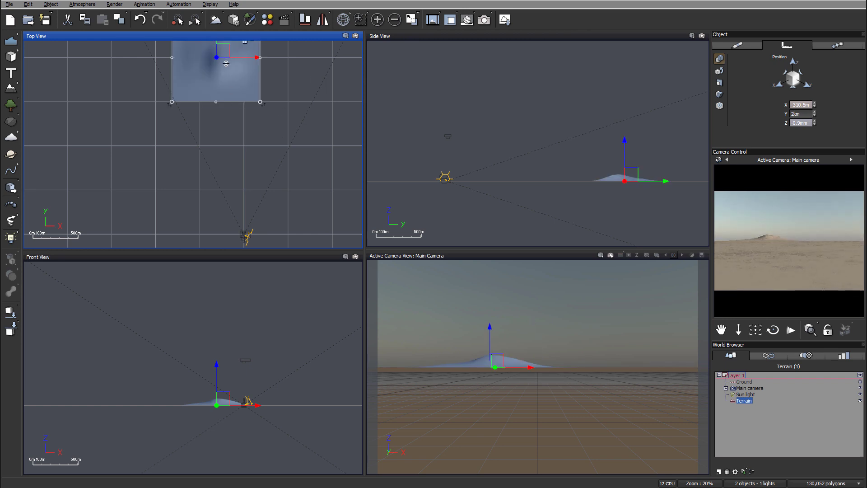
right_drag(293, 168, 293, 158)
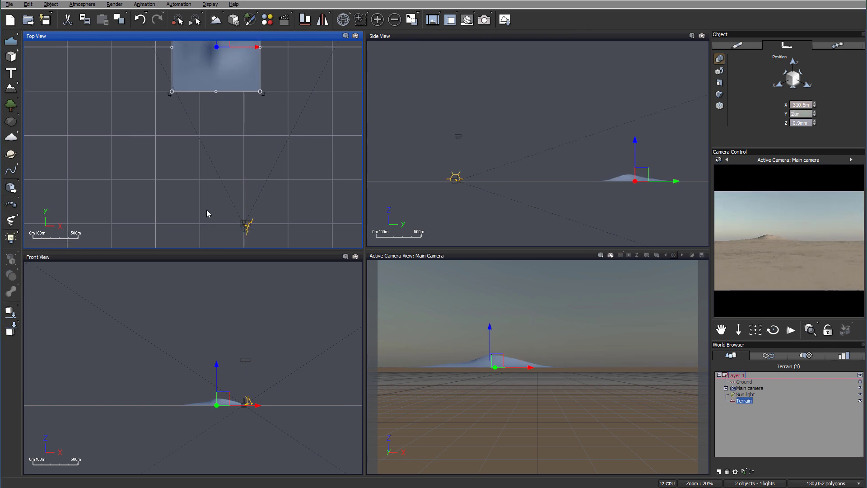
scroll(293, 124, up, 7)
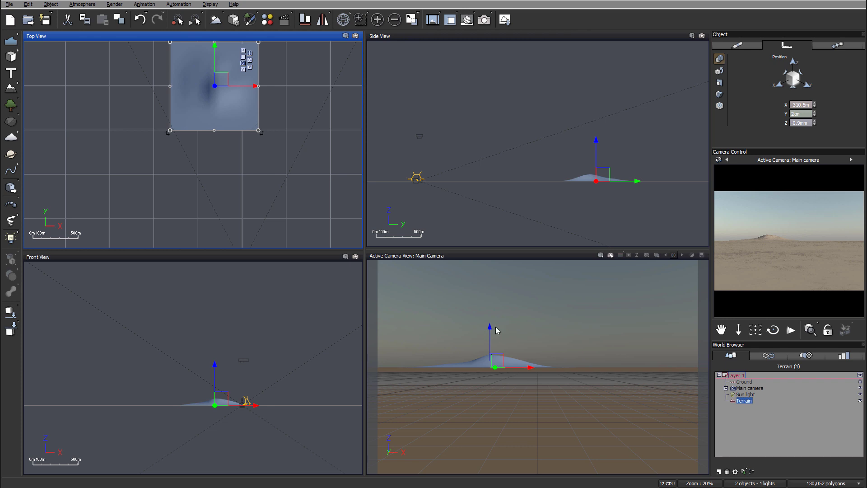
right_drag(551, 165, 535, 185)
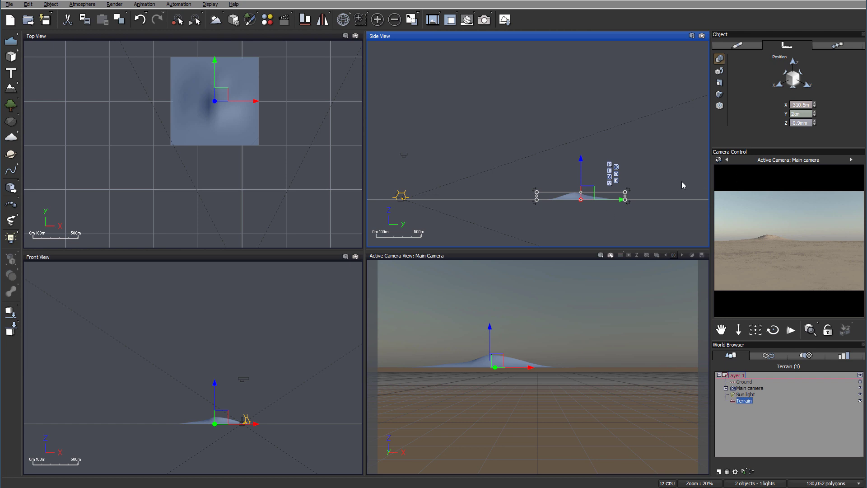
Step: Scale the terrain up by its Side View corner handle and move it left along X to about -1.39km
drag(627, 190, 666, 135)
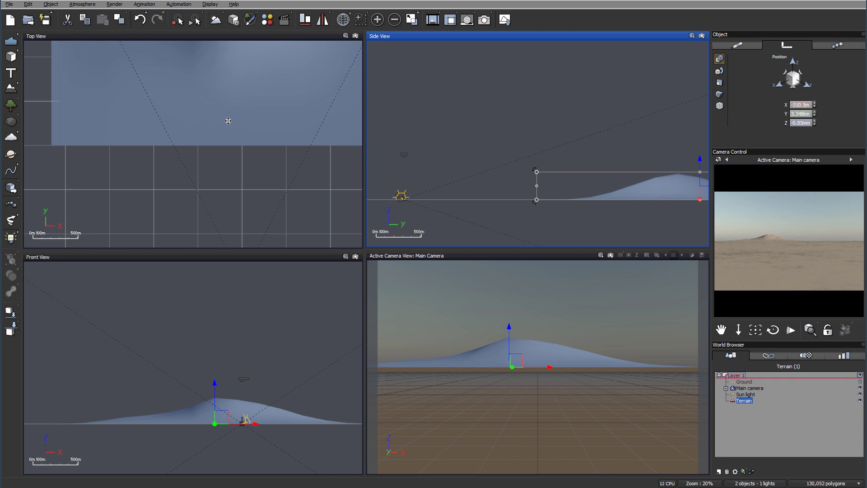
scroll(228, 122, down, 3)
middle_drag(226, 133, 316, 231)
right_drag(316, 231, 264, 195)
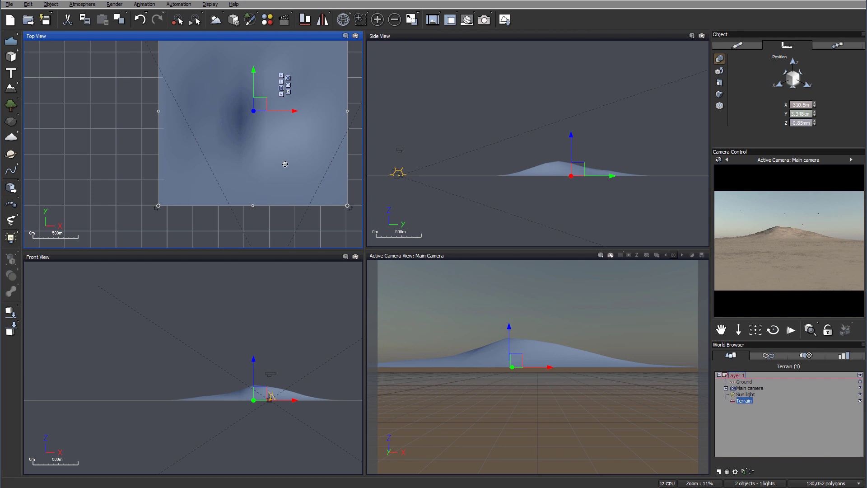
right_drag(259, 206, 282, 218)
scroll(285, 218, down, 2)
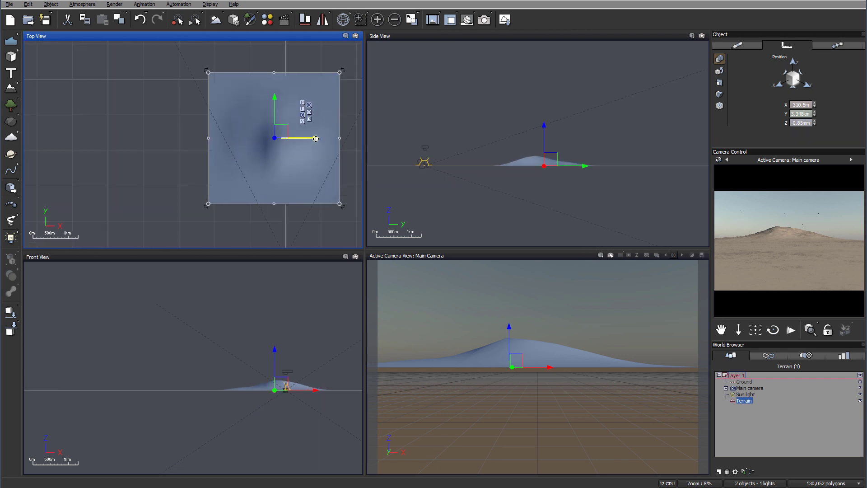
drag(315, 137, 277, 139)
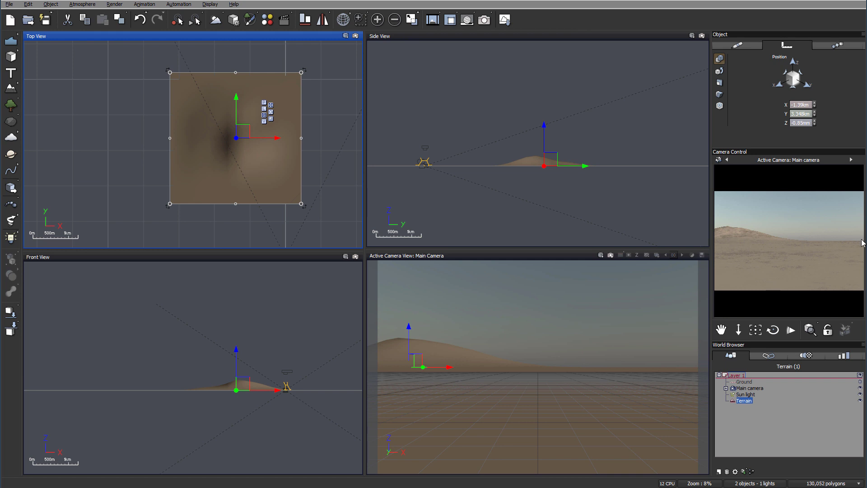
Step: Tilt the Main camera to lower the horizon and enable safe frames and a field grid overlay
click(749, 387)
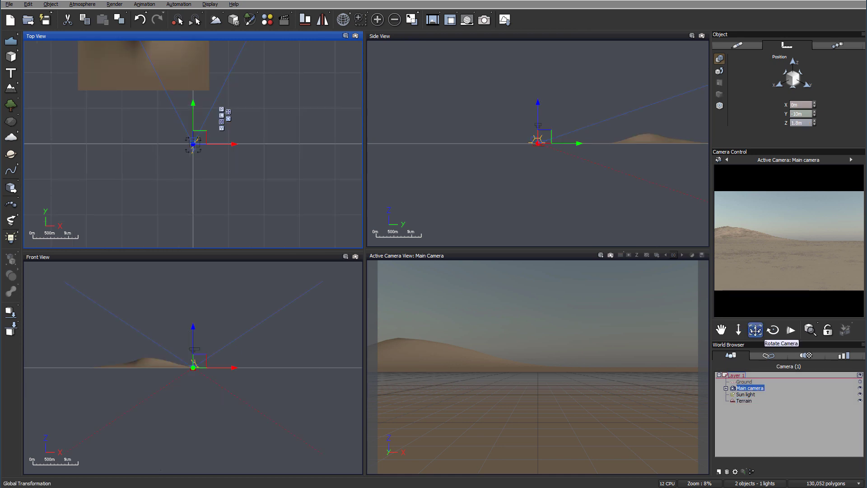
drag(758, 330, 759, 302)
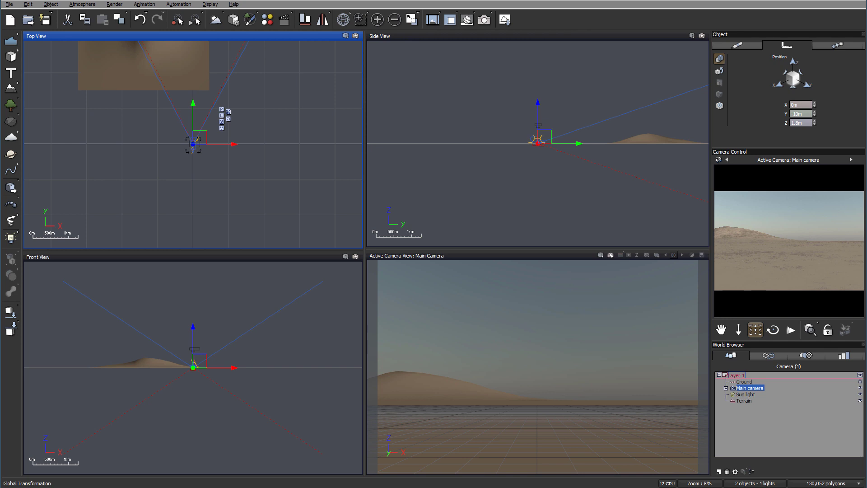
click(600, 255)
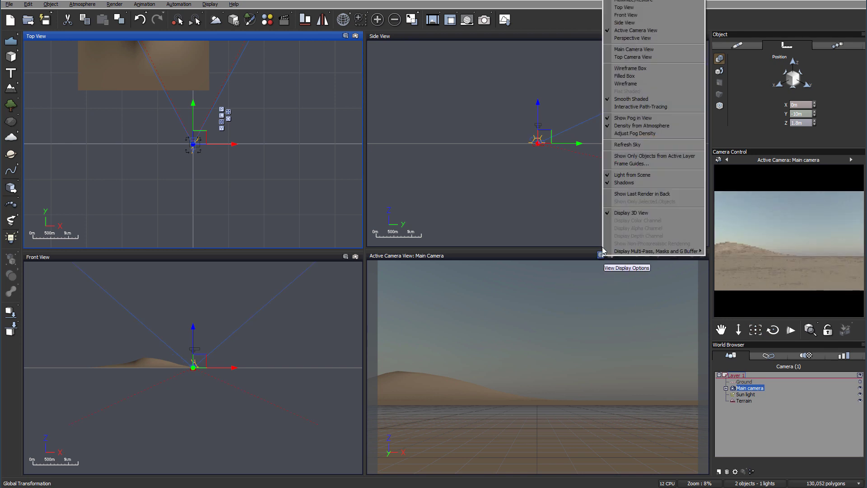
click(657, 163)
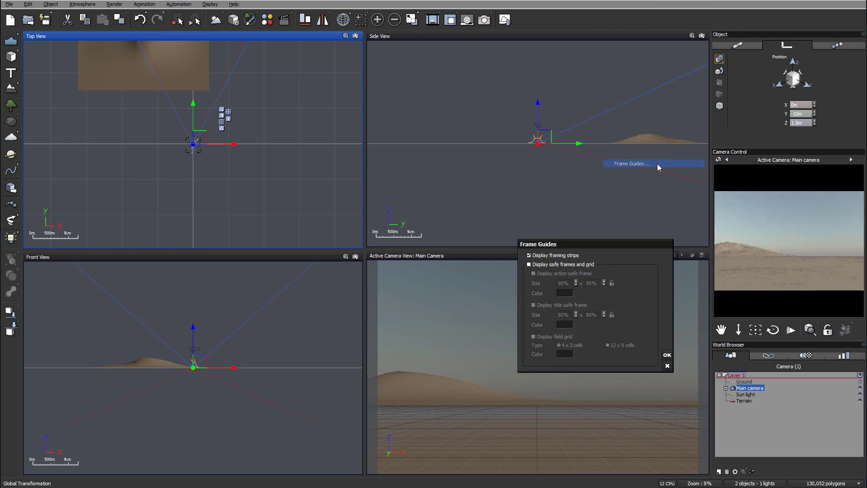
click(529, 264)
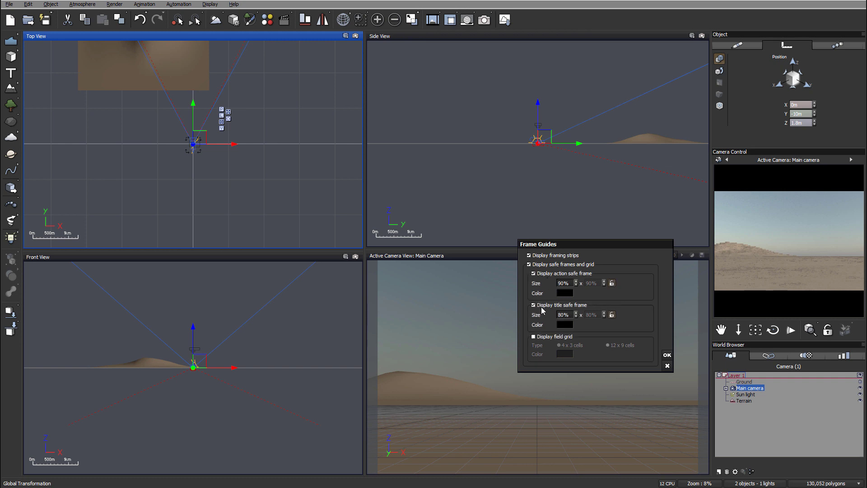
click(544, 339)
click(667, 356)
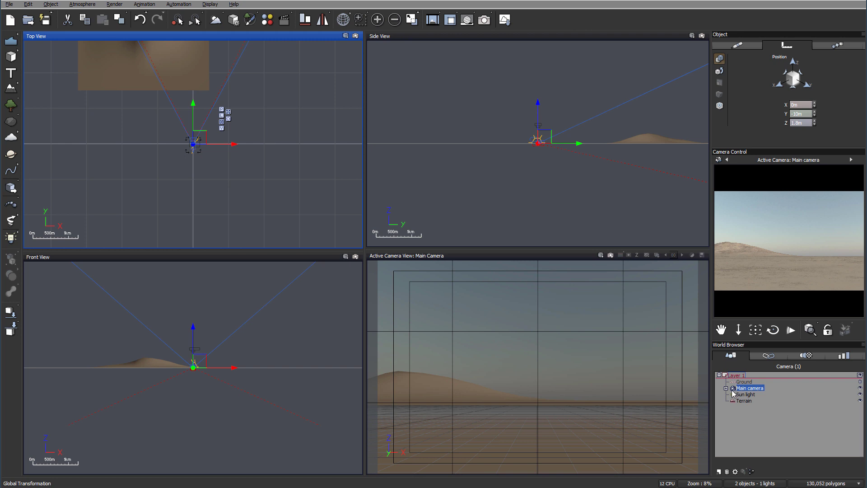
drag(756, 331, 757, 336)
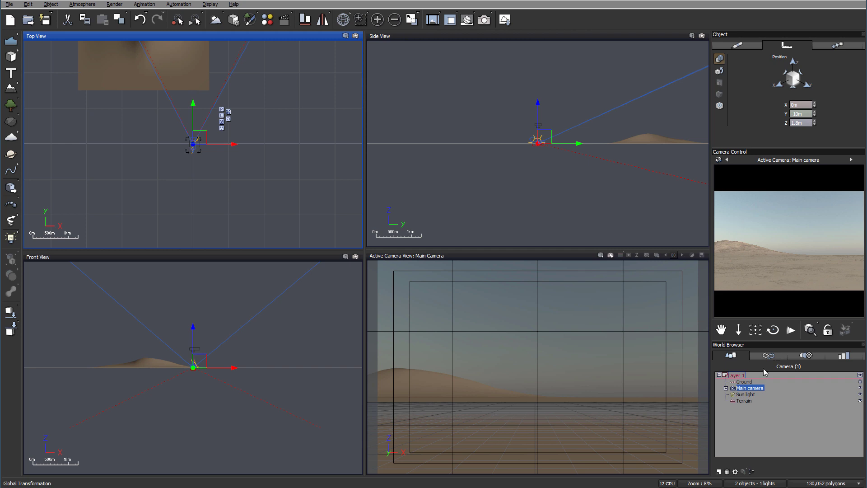
Step: Open the terrain in the Terrain Editor and regenerate it as a broader eroded mountain
click(744, 401)
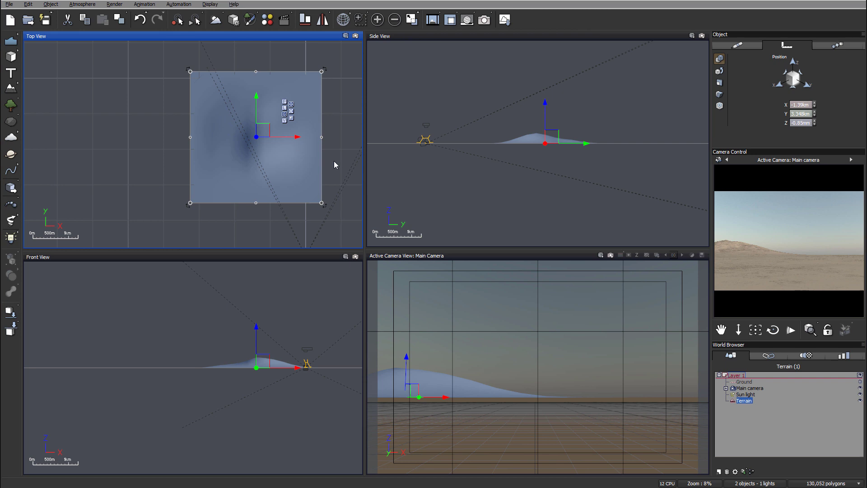
double_click(310, 126)
click(117, 155)
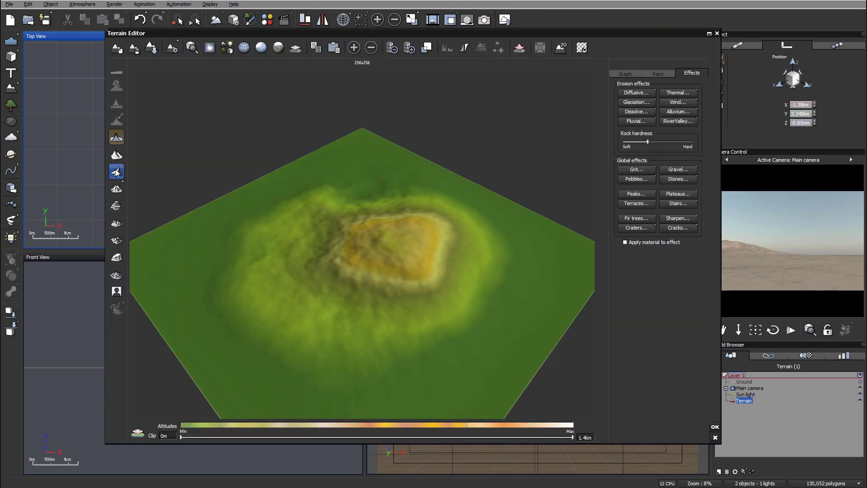
right_drag(454, 229, 422, 203)
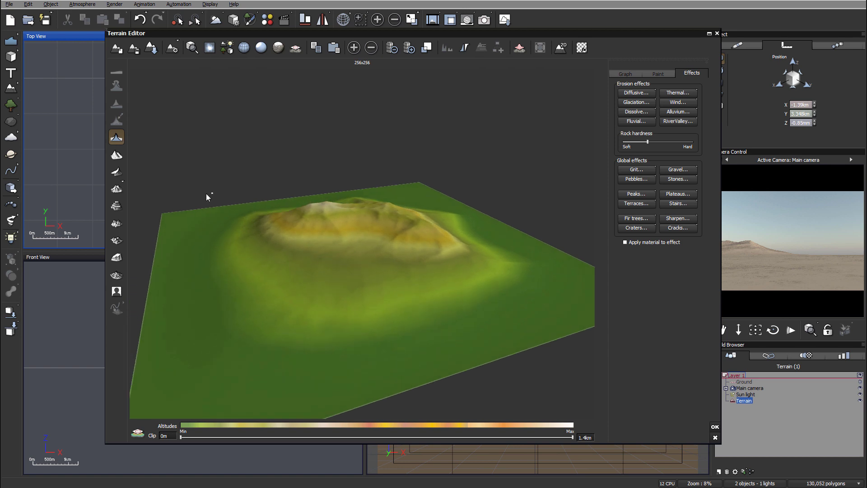
Step: Cycle through several peak variations, orbiting the preview to judge each shape
click(116, 172)
click(116, 172)
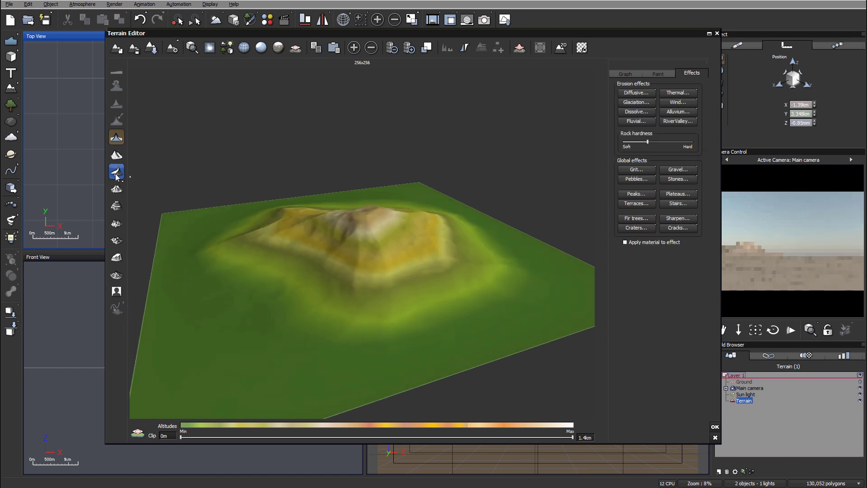
click(116, 172)
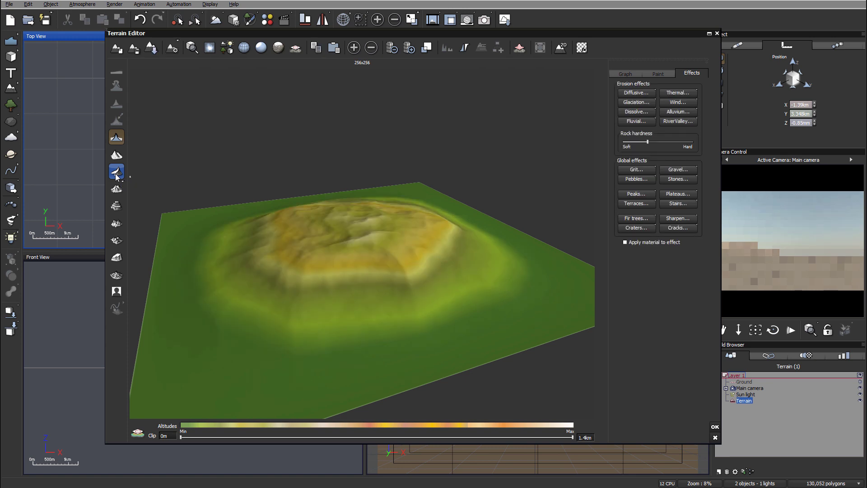
click(116, 174)
click(116, 176)
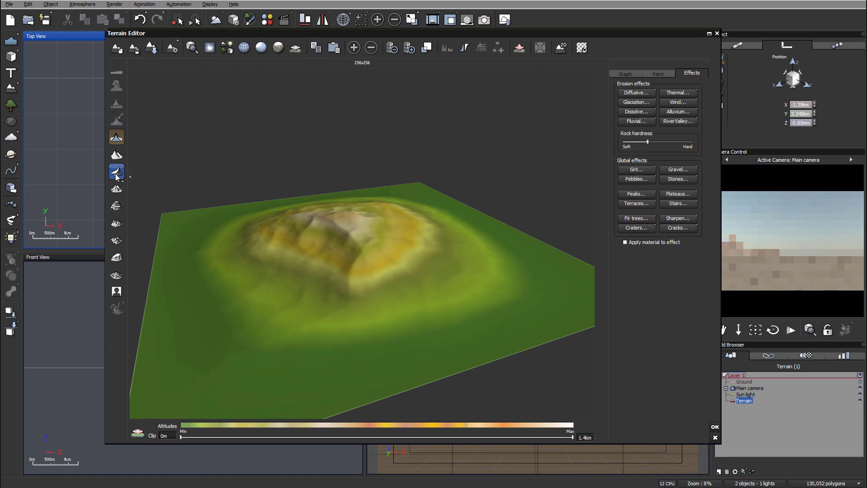
click(116, 175)
click(116, 175)
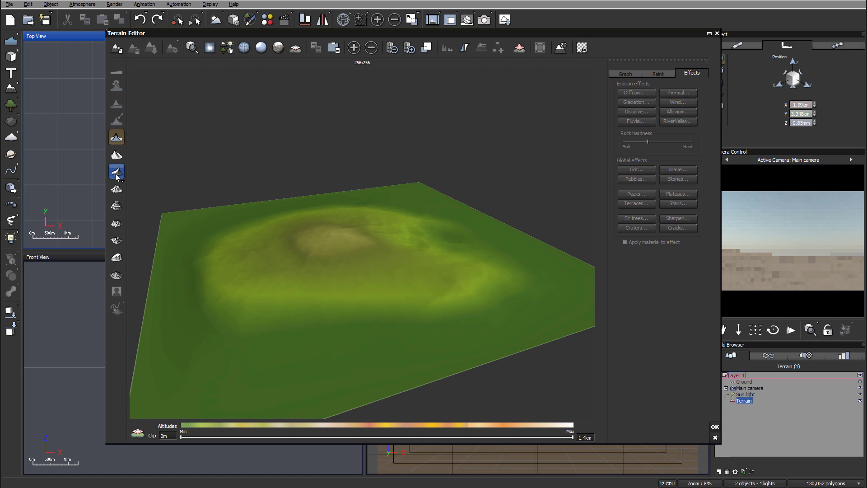
right_drag(384, 282, 387, 228)
drag(387, 231, 414, 272)
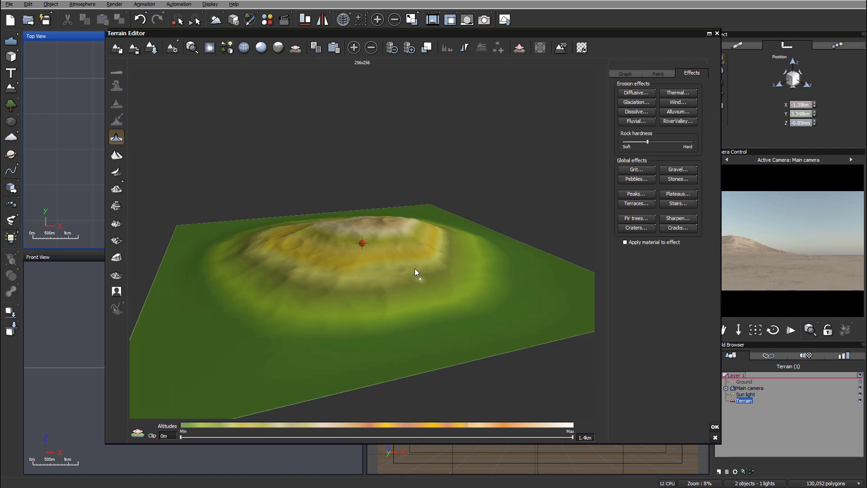
Step: Settle on a rougher mound using a different generator and accept the terrain changes
click(116, 173)
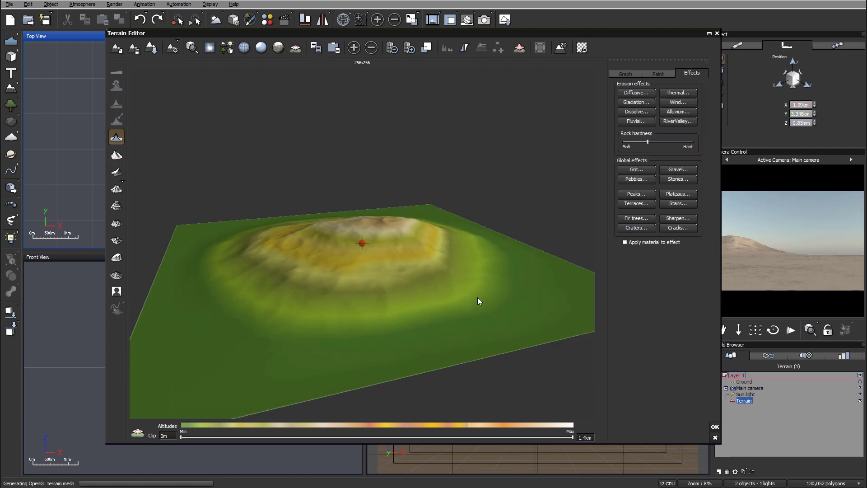
click(116, 223)
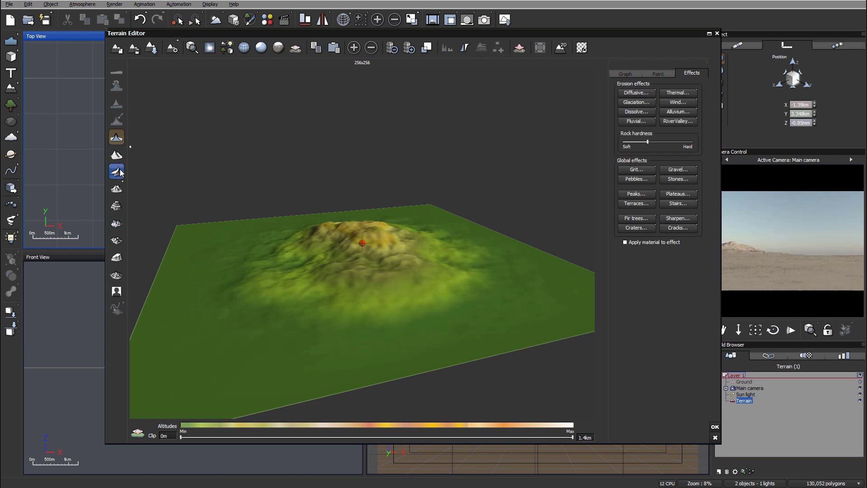
click(116, 155)
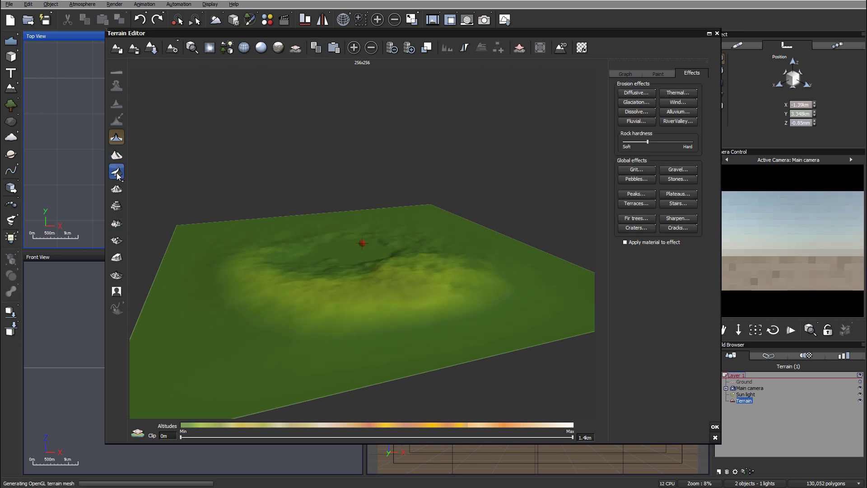
drag(459, 223, 516, 230)
click(715, 427)
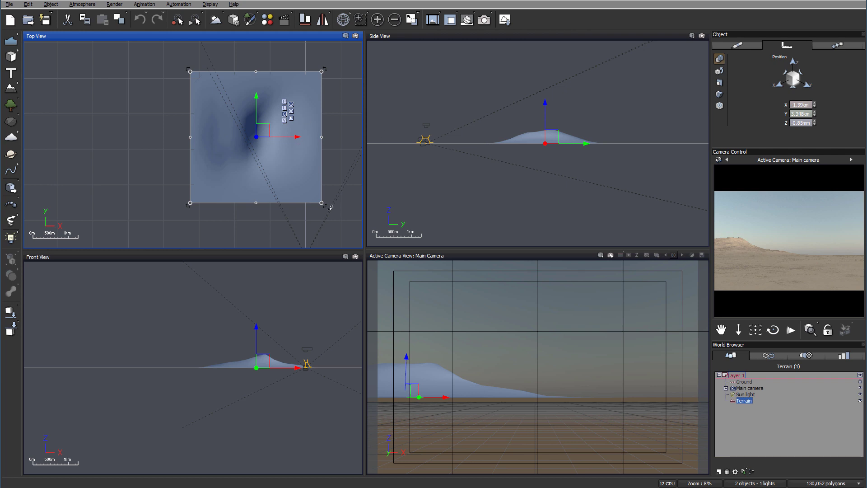
Step: Rotate the terrain about 45° in Top View so it runs diagonally along the shot's left
drag(329, 207, 253, 74)
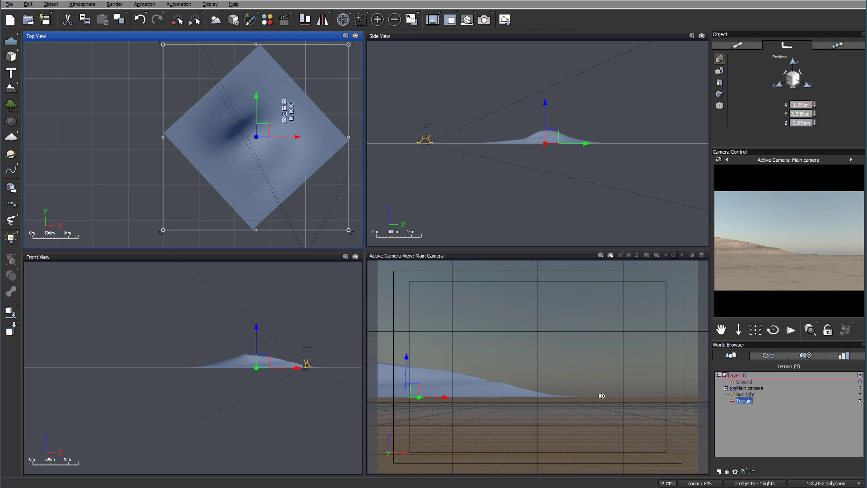
right_drag(292, 196, 246, 229)
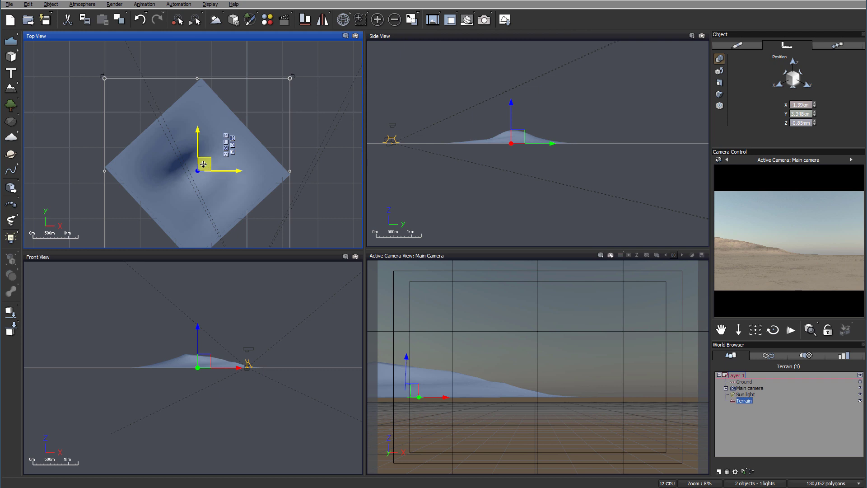
Step: Duplicate the terrain as Terrain2 on the right, square it to the grid, and regenerate its shape
alt+drag(203, 164, 316, 87)
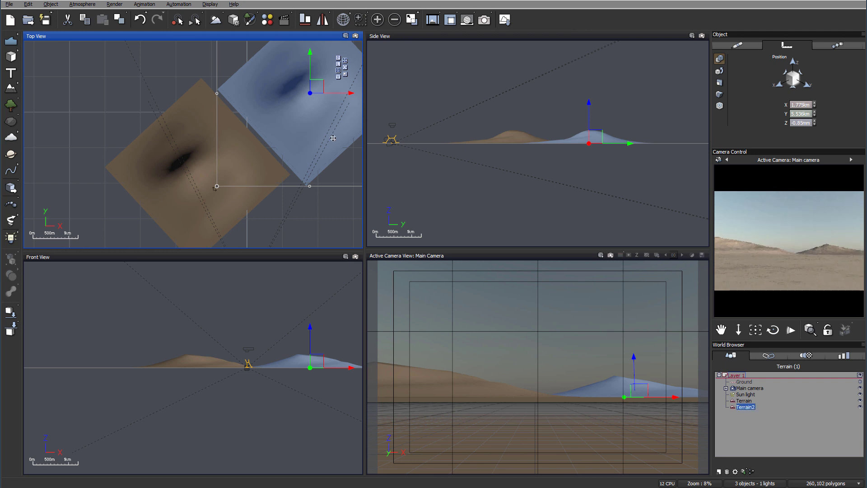
right_drag(317, 147, 251, 164)
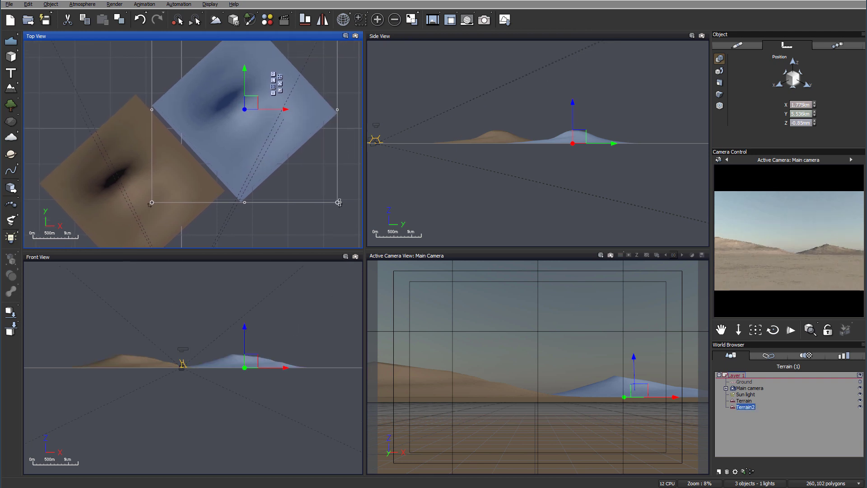
drag(347, 207, 251, 228)
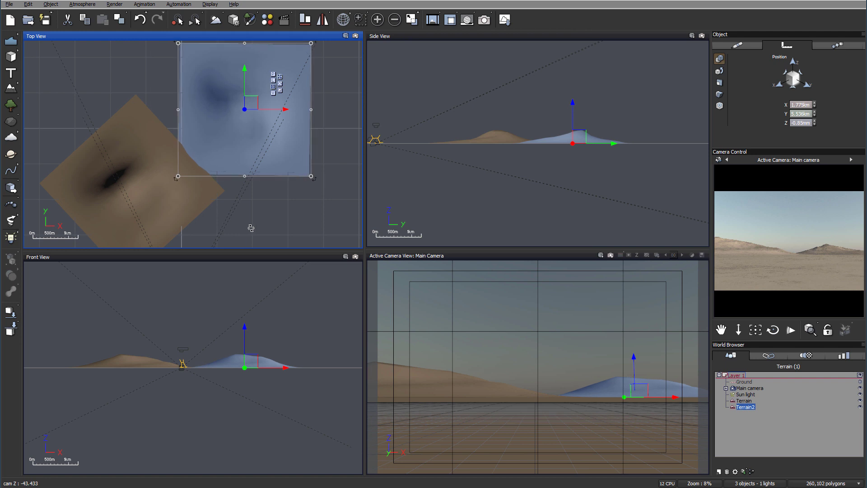
double_click(262, 136)
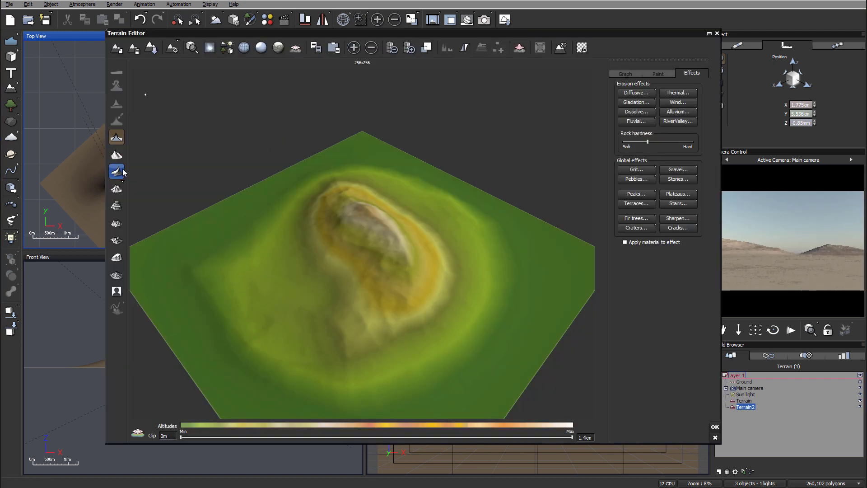
click(715, 427)
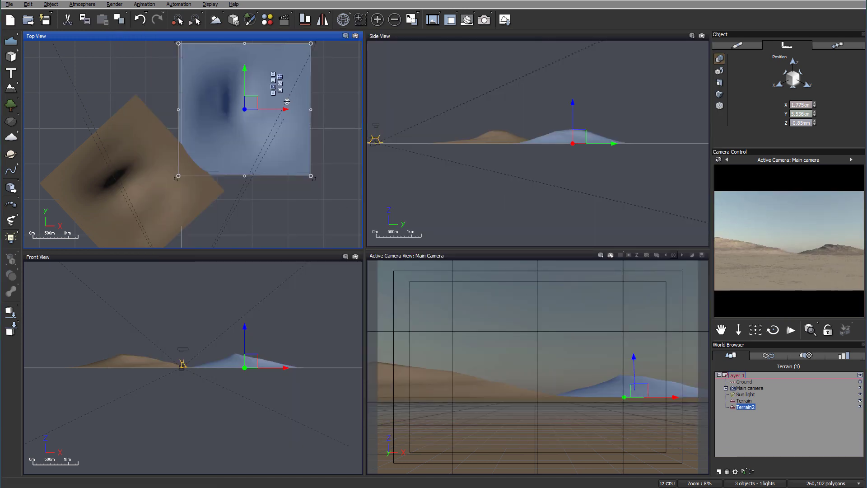
Step: Nudge Terrain2 down, then duplicate it as Terrain3 placed farther back and to the right
drag(255, 104, 256, 119)
right_drag(270, 180, 338, 128)
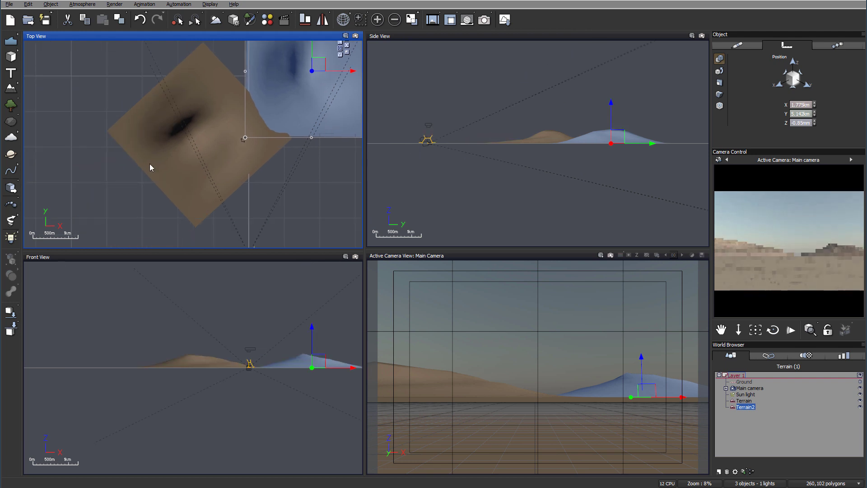
right_drag(283, 109, 261, 196)
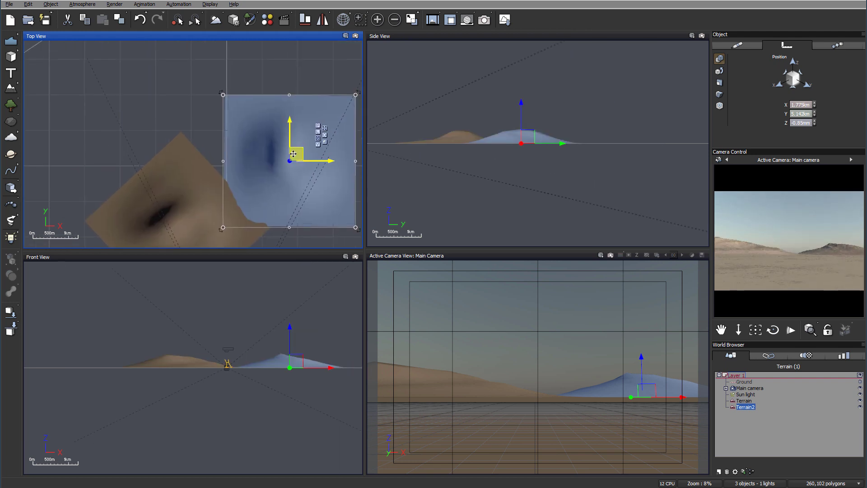
alt+drag(293, 154, 205, 89)
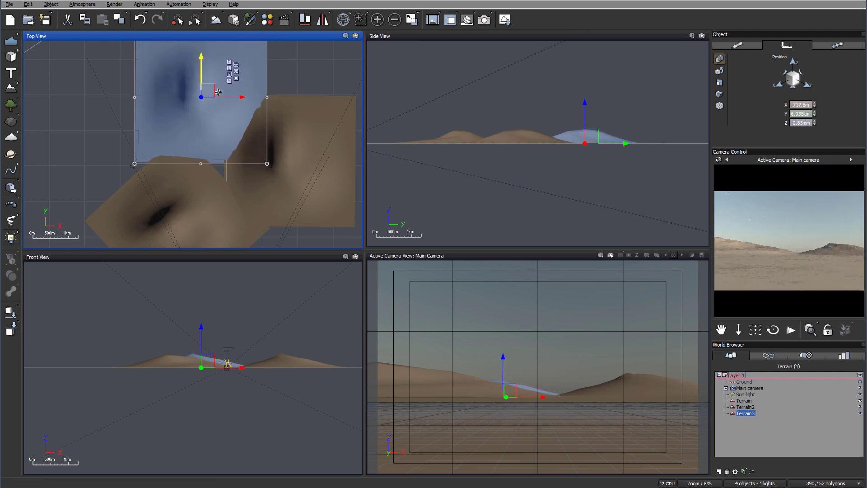
mouse_move(205, 89)
mouse_down()
mouse_move(226, 92)
mouse_move(214, 89)
mouse_up()
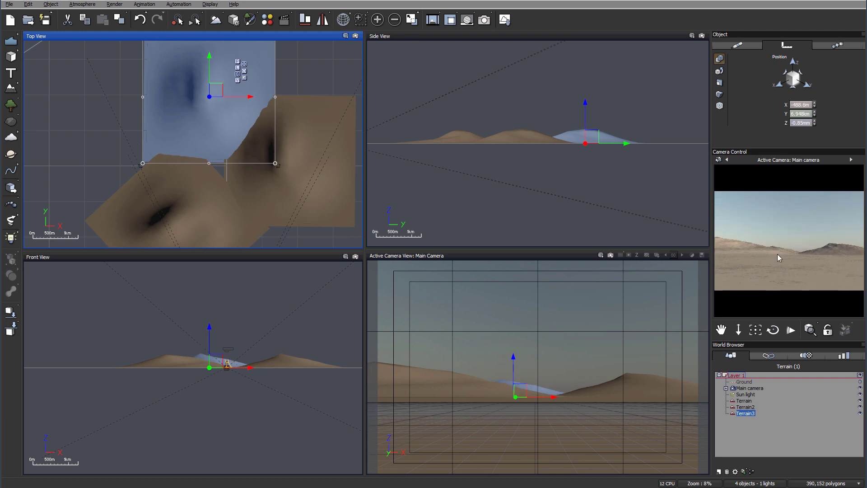
Step: Zoom out, scale Terrain3 much larger by its corner handle, and set it behind the other hills
right_drag(312, 143, 310, 186)
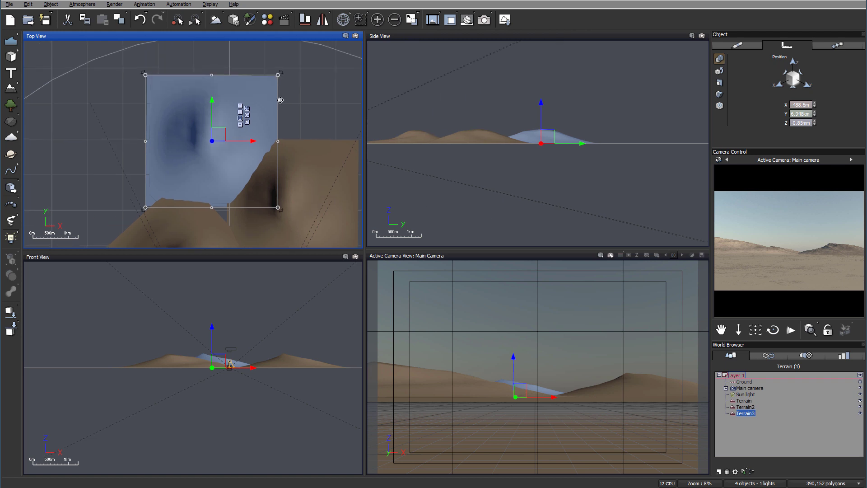
scroll(281, 148, down, 5)
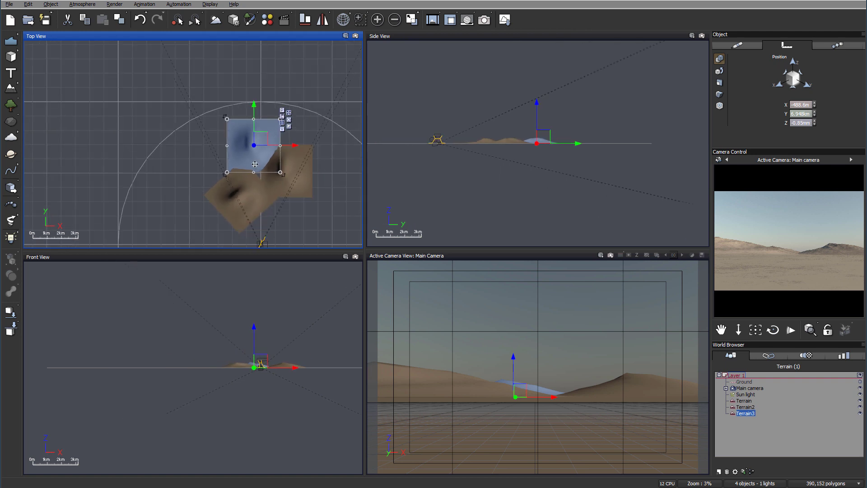
scroll(254, 164, down, 1)
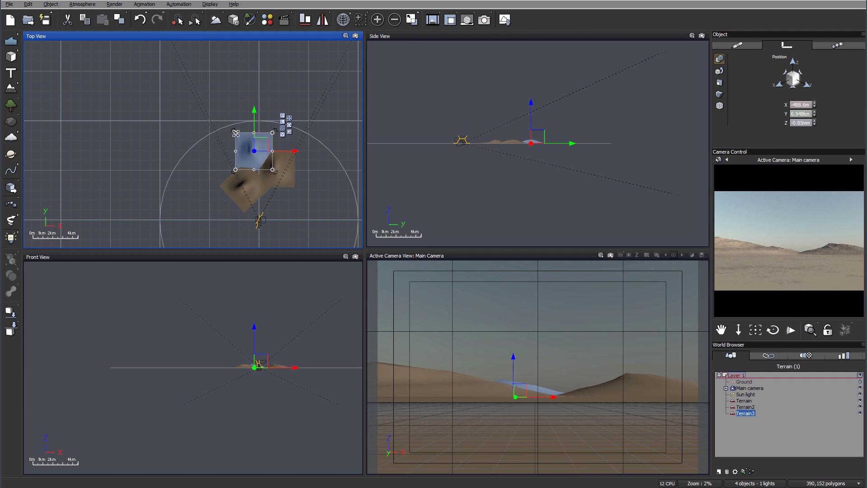
drag(235, 133, 126, 83)
drag(219, 115, 259, 96)
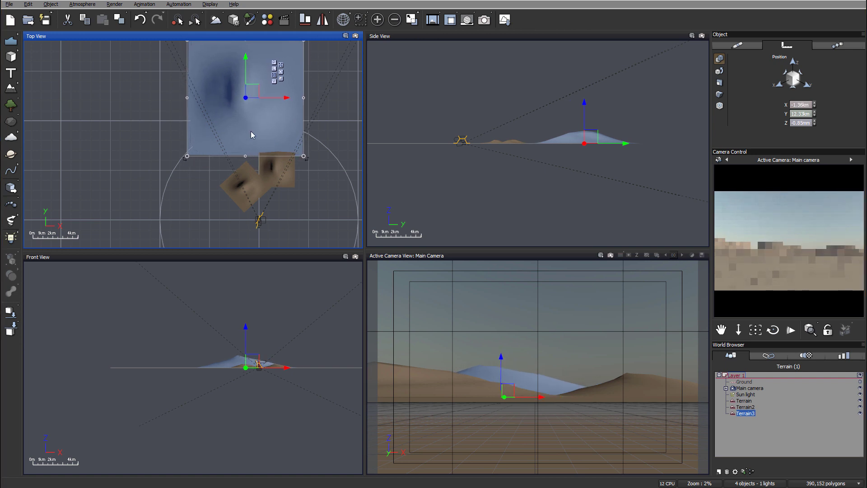
Step: Regenerate Terrain3 in the Terrain Editor as a ridged mountain preset
double_click(250, 131)
click(117, 171)
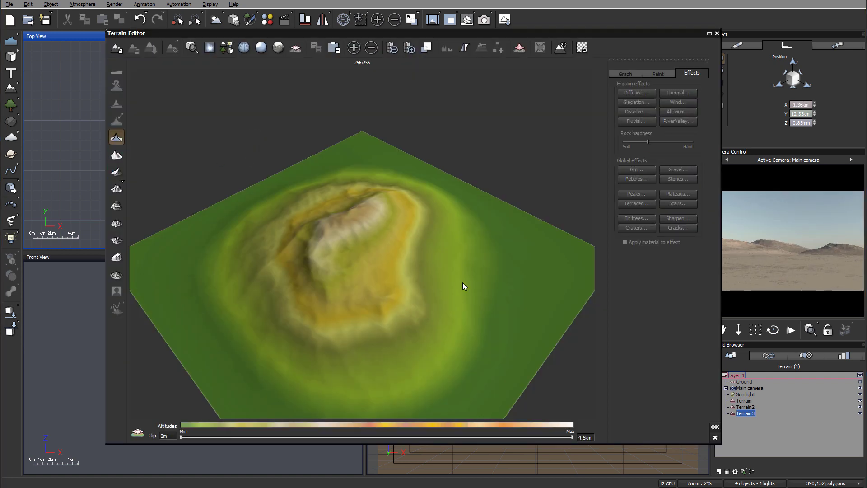
click(715, 427)
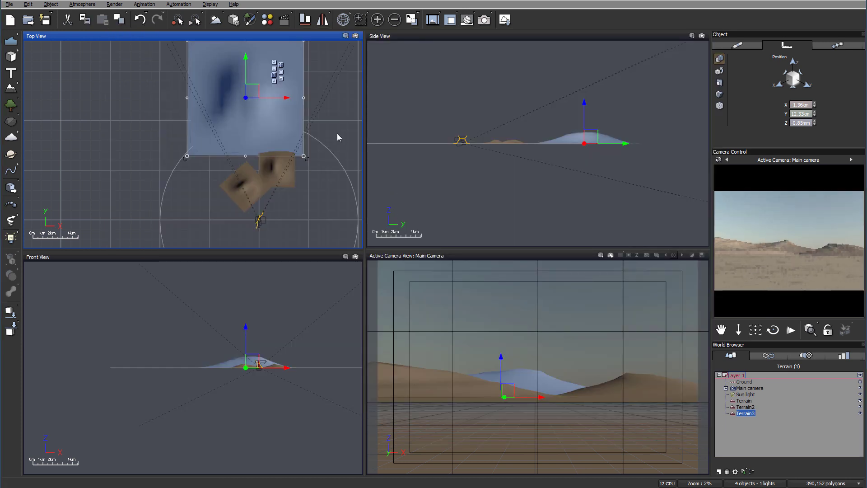
Step: Shift Terrain3 right to X 46.77m, centred behind the two nearer hills
drag(284, 77, 284, 80)
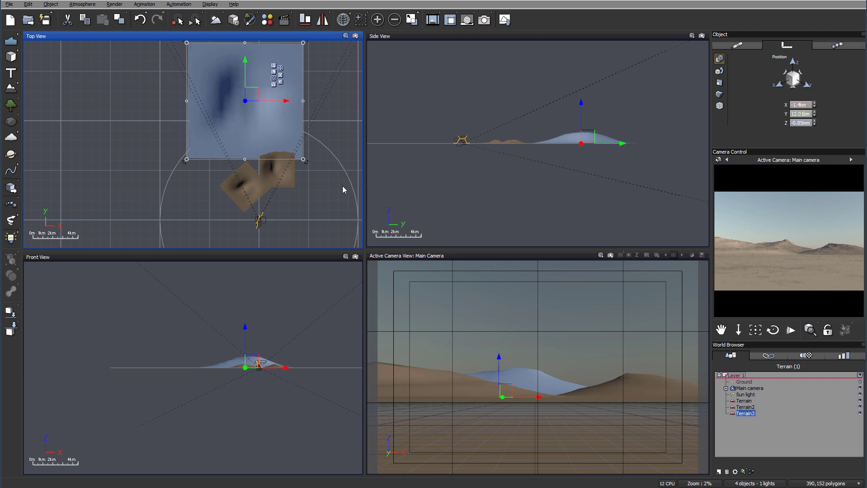
drag(307, 165, 293, 150)
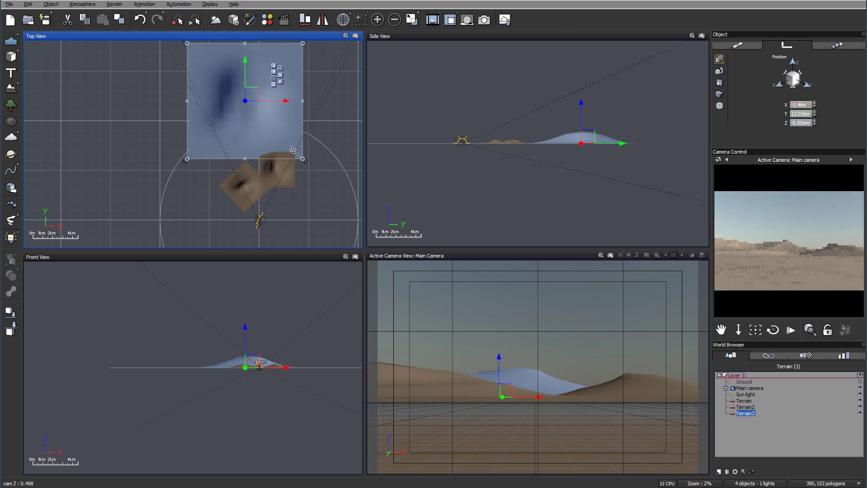
drag(252, 95, 266, 94)
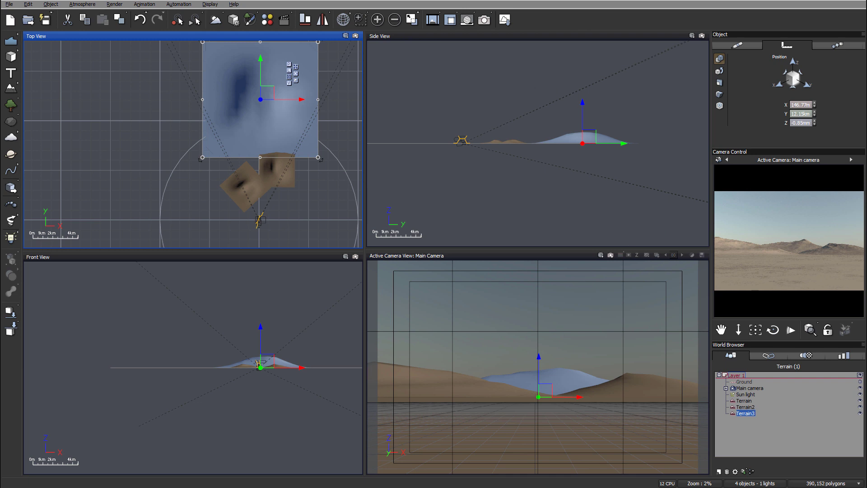
click(484, 19)
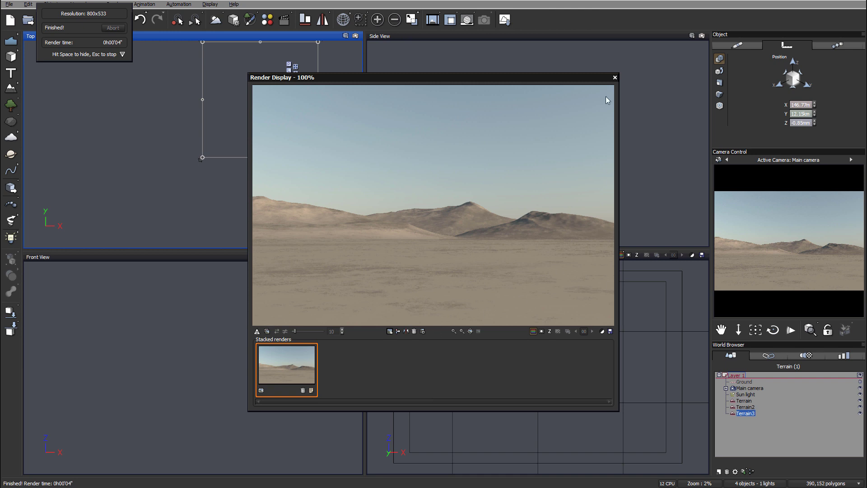
click(614, 78)
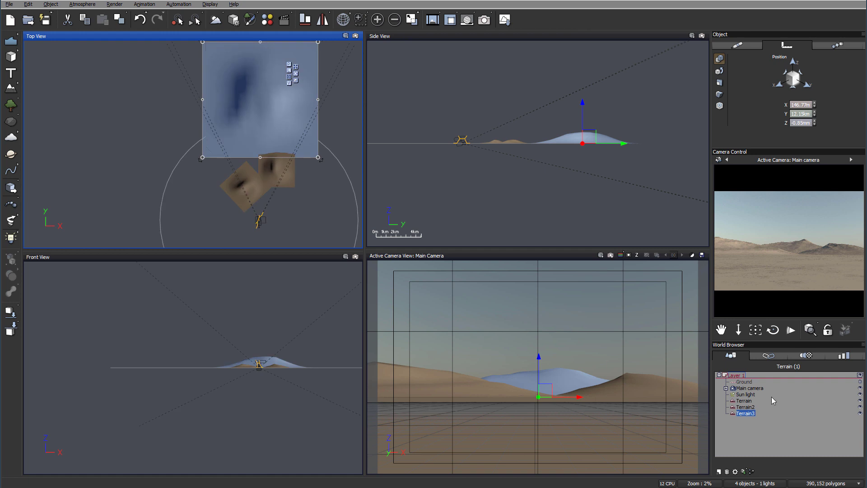
Step: Scale up Terrain2 by its corner handle and tilt the Main camera slightly upward
click(293, 182)
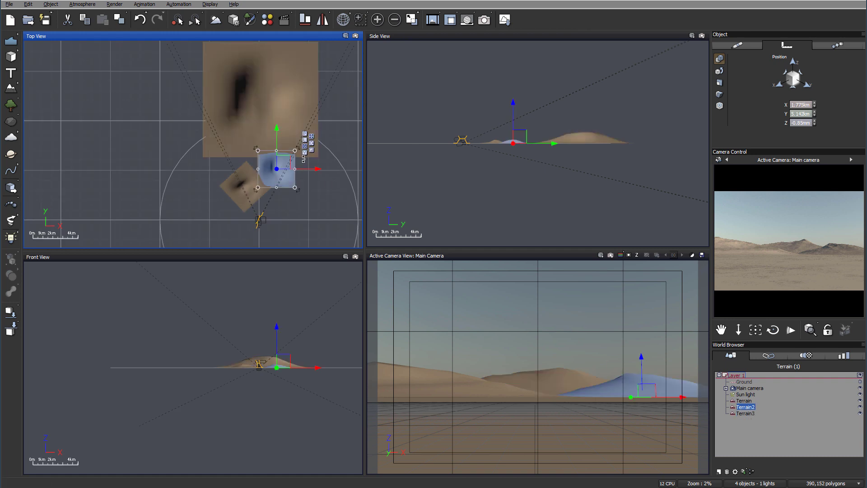
mouse_move(295, 152)
mouse_down()
mouse_move(347, 141)
mouse_move(290, 147)
mouse_up()
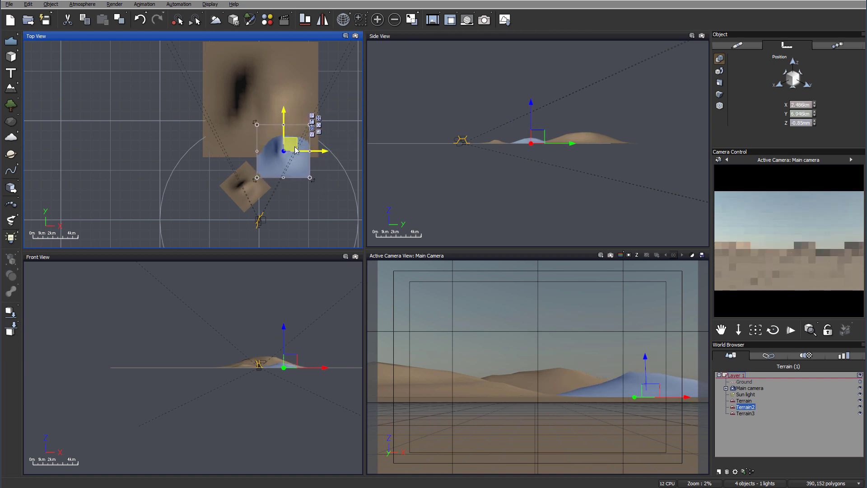
click(750, 388)
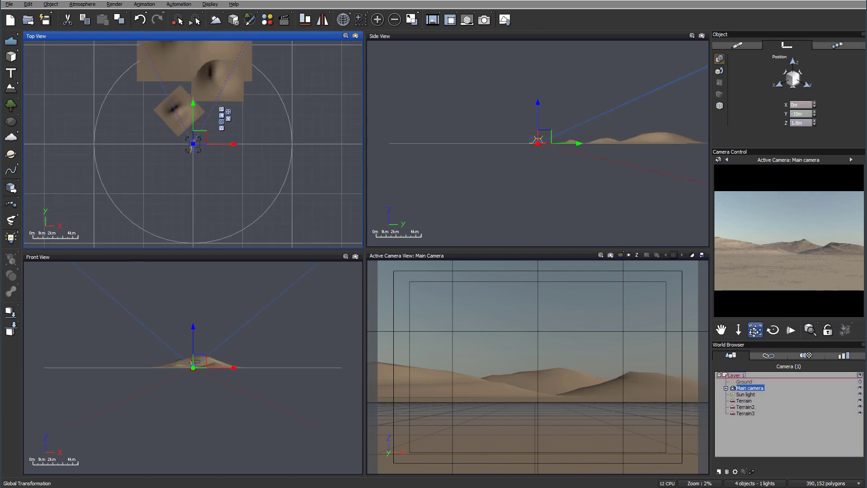
drag(756, 330, 753, 350)
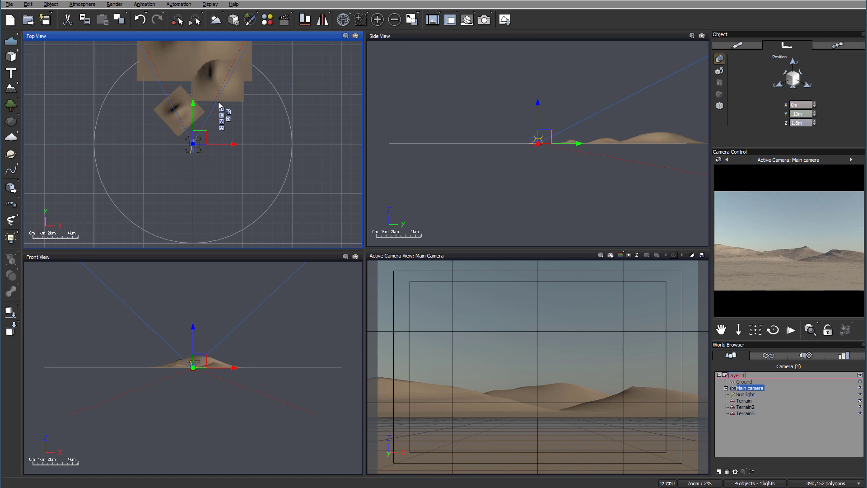
scroll(204, 114, up, 3)
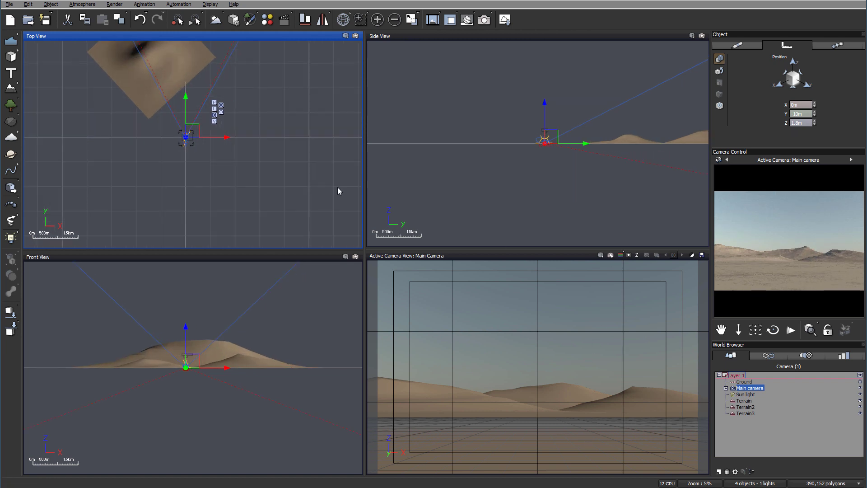